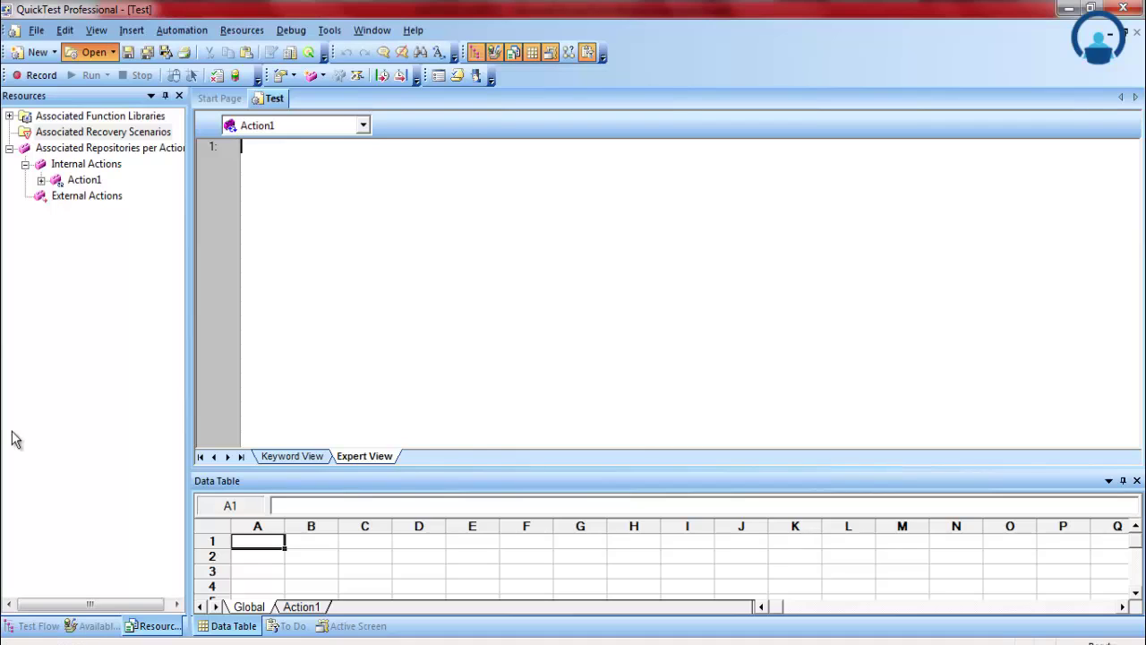
# Step: Open the existing test Basic operations from the QTP Scripts folder
pyautogui.hotkey('ctrl', 'o')
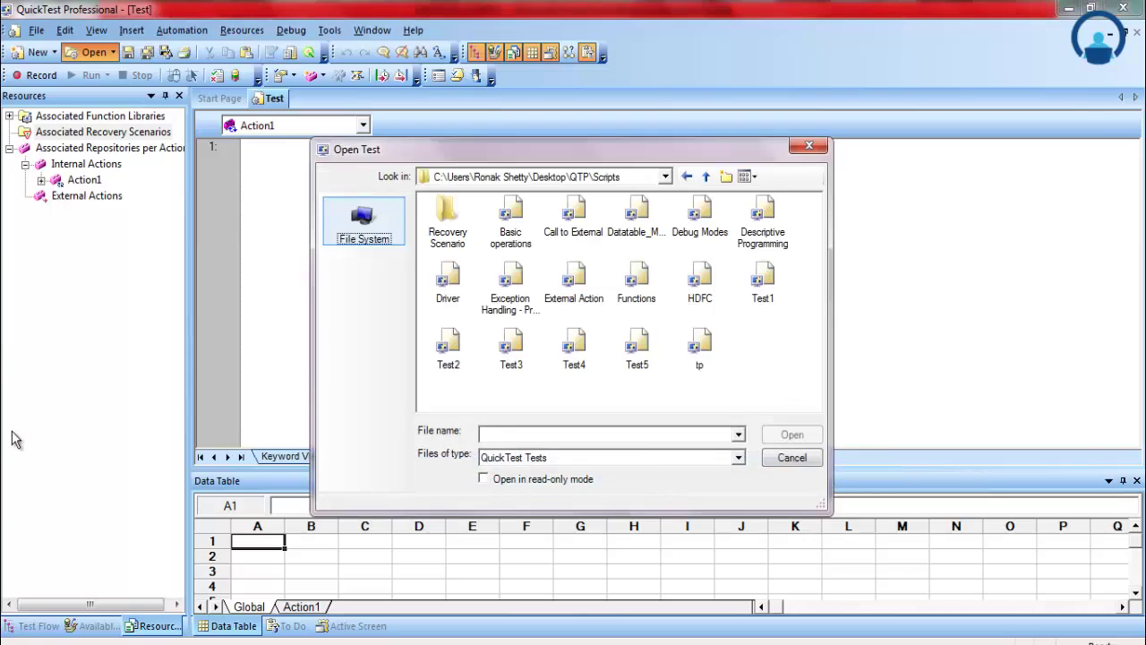
pyautogui.press('c')
pyautogui.press('Left')
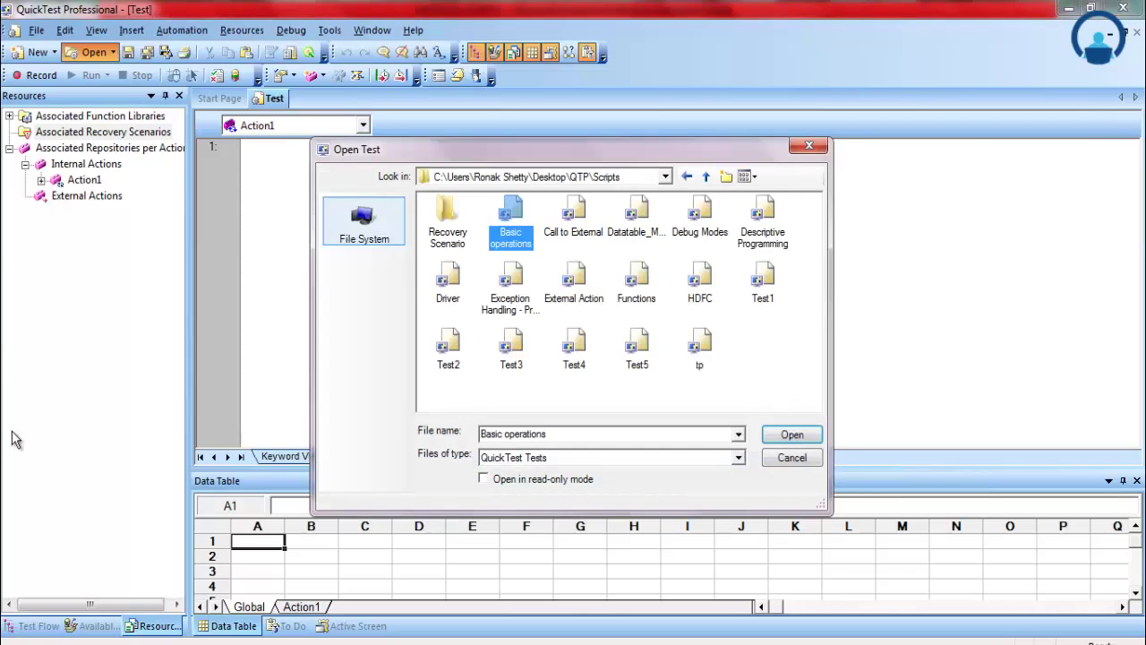
pyautogui.press('Return')
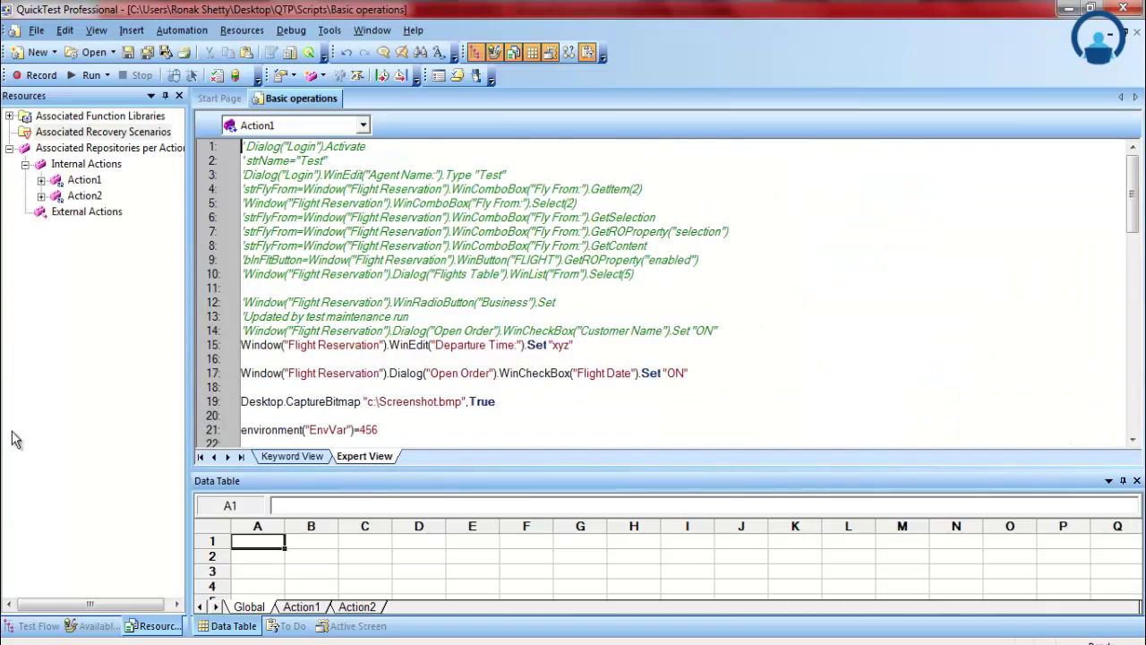
pyautogui.scroll(-6, 12, 431)
pyautogui.scroll(6, 11, 439)
# Step: Open the settings of the Basic operations test
pyautogui.hotkey('alt', 'f')
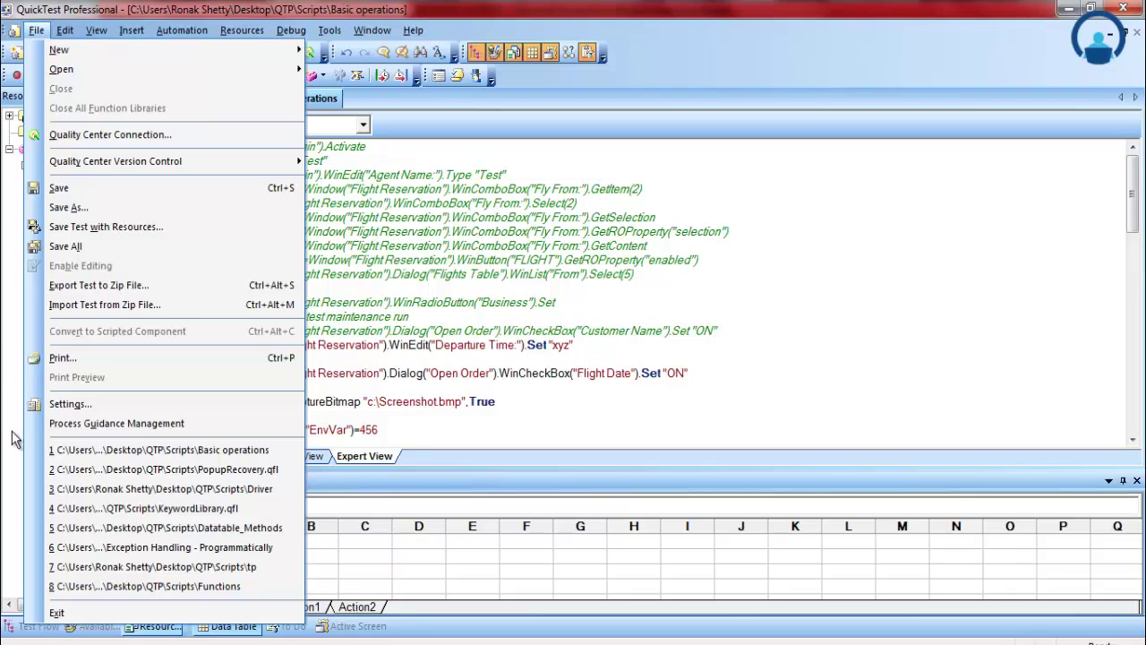
pyautogui.press('Right')
pyautogui.press('Left')
pyautogui.press('Left')
pyautogui.press('Right')
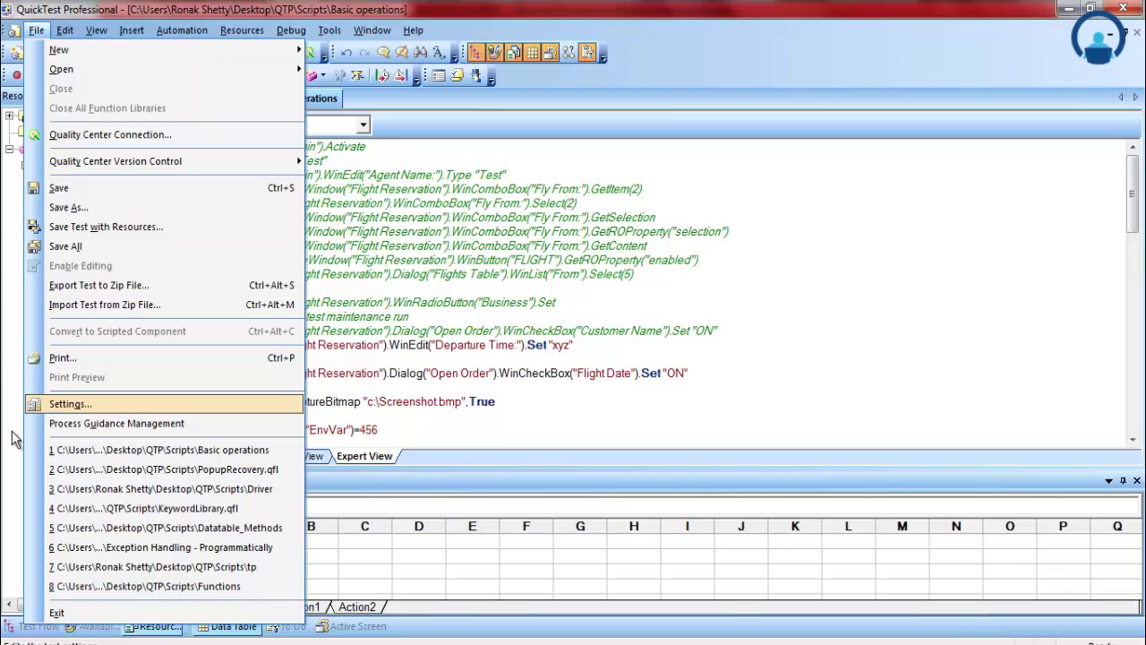
pyautogui.press('Return')
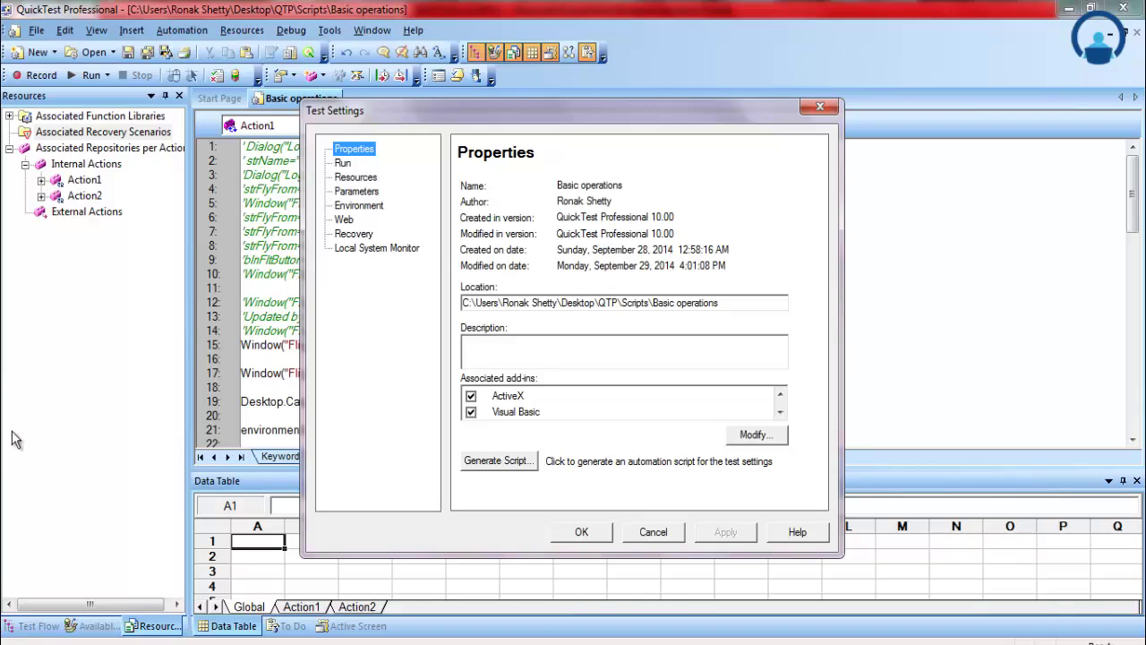
# Step: Generate an automation script for the test settings and browse to the Scripts folder inside the desktop's QTP folder as save location
pyautogui.hotkey('alt', 'g')
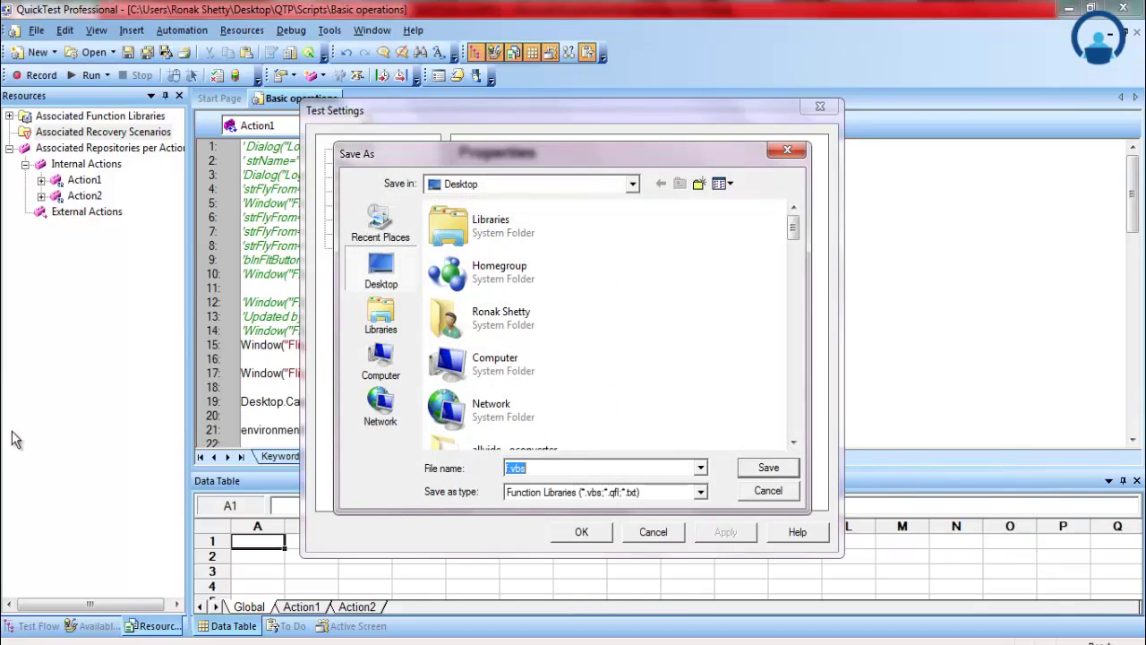
pyautogui.click(518, 272)
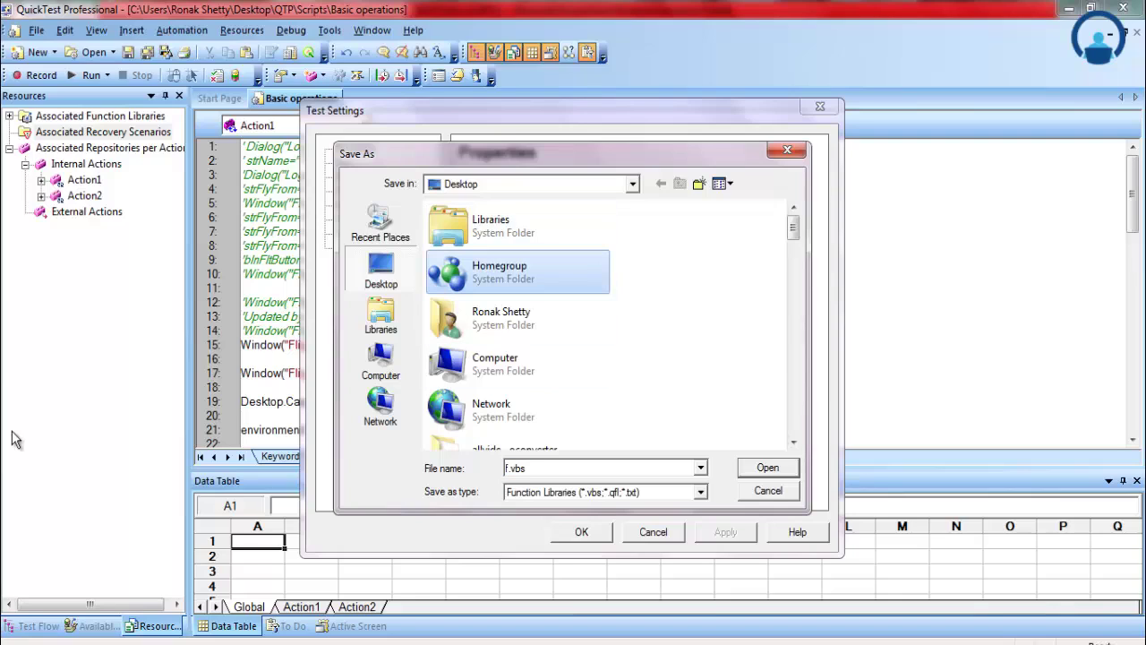
pyautogui.press('q')
pyautogui.press('Down')
pyautogui.press('Up')
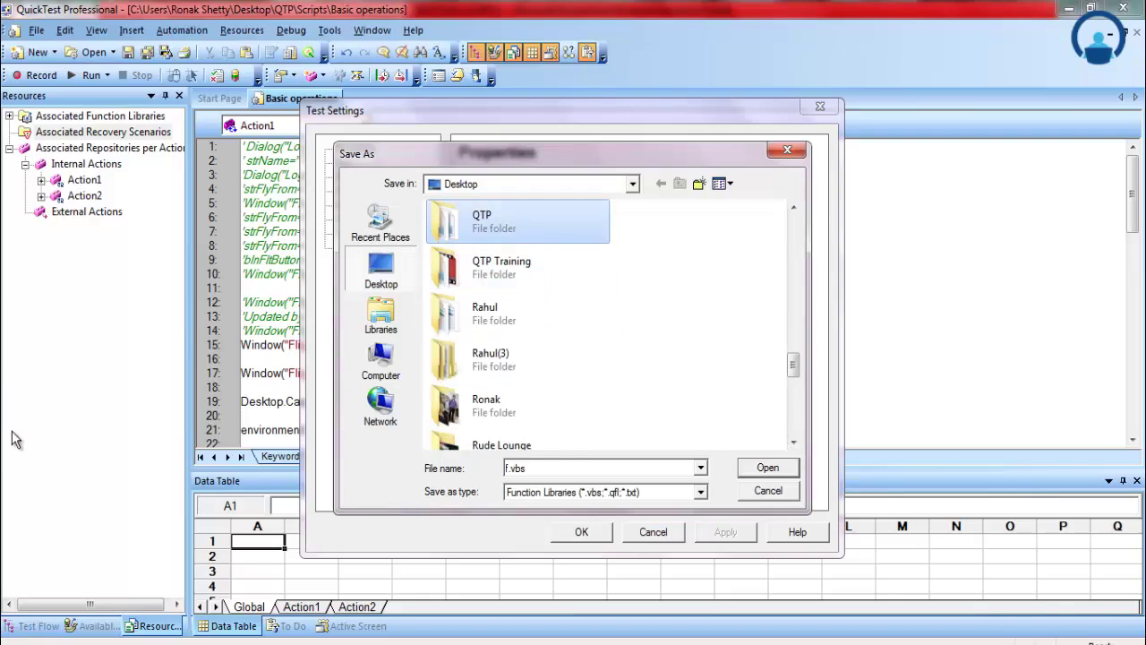
pyautogui.press('Return')
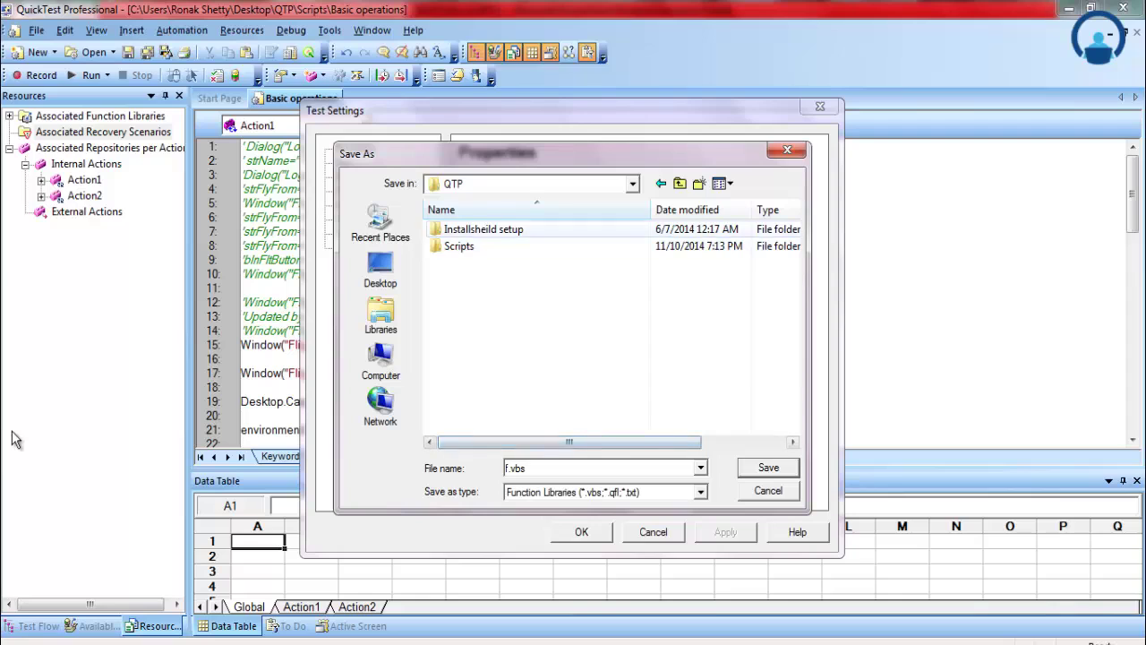
pyautogui.press('s')
pyautogui.press('Return')
pyautogui.scroll(-4, 15, 438)
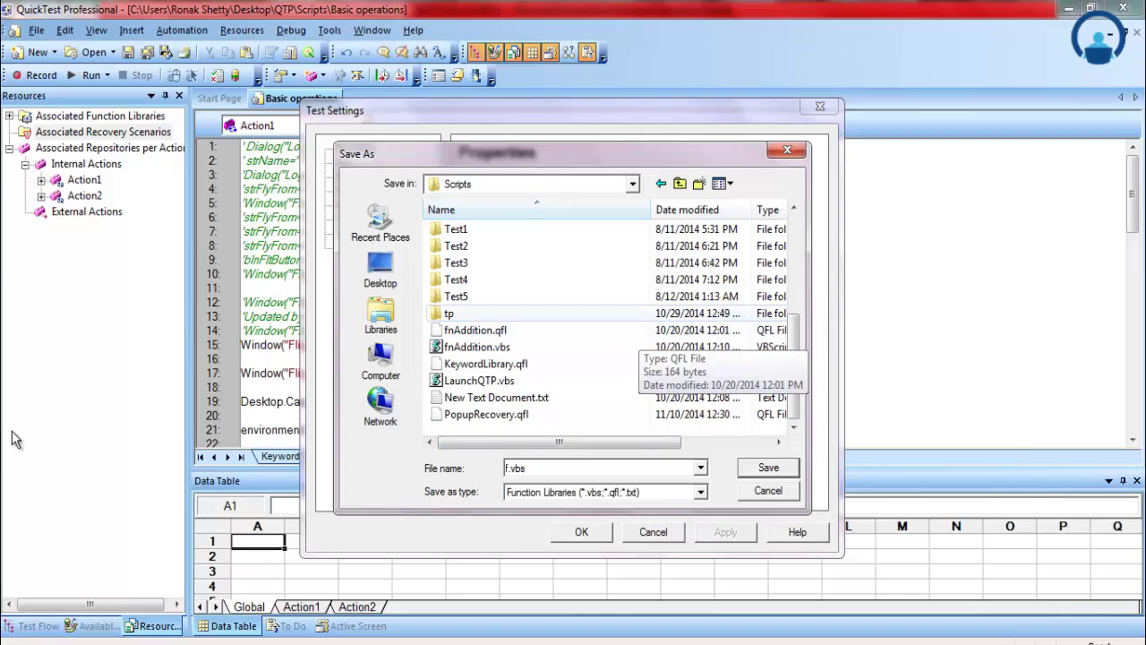
# Step: Create a folder named AOM inside Scripts and open it as the save location
pyautogui.click(698, 184)
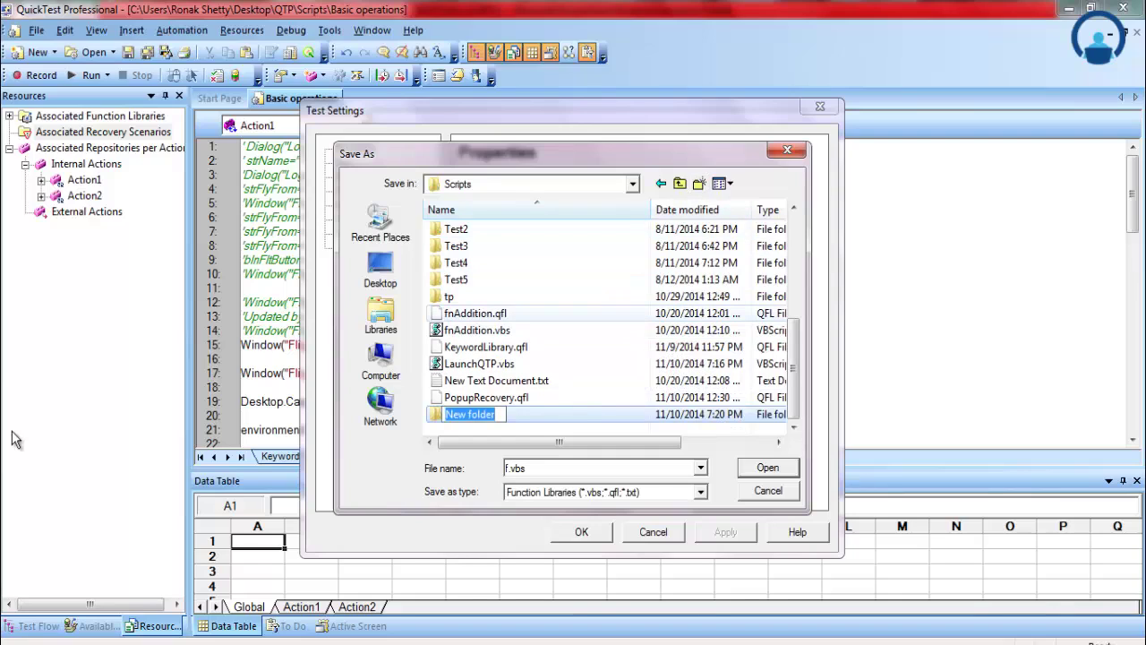
pyautogui.write('AOM')
pyautogui.press('Return')
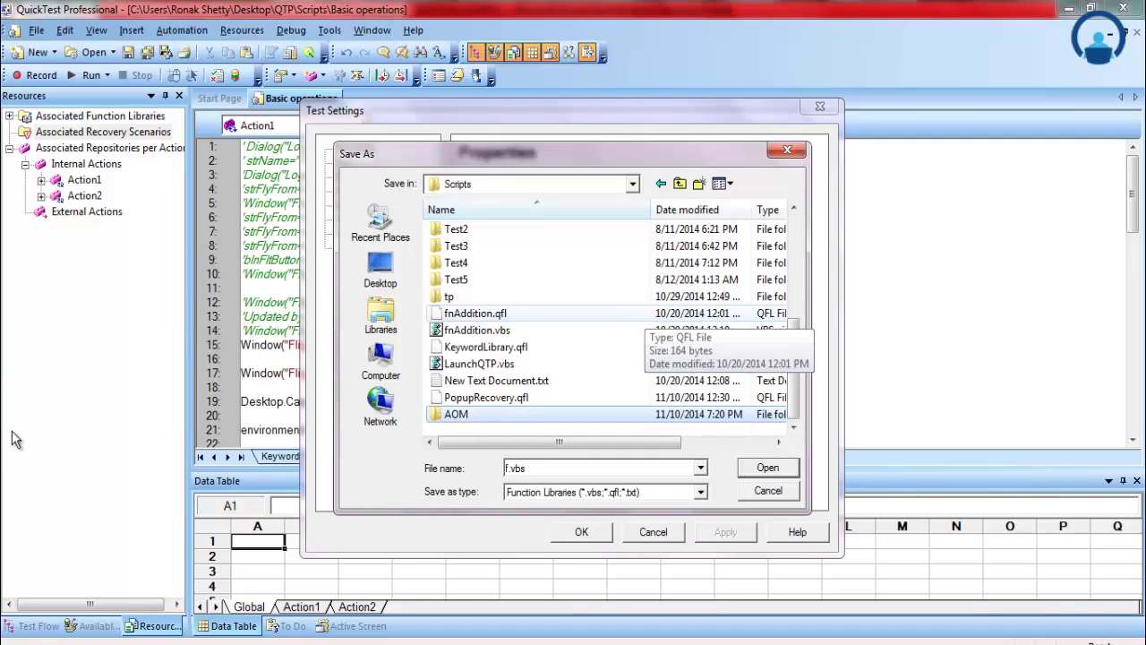
pyautogui.press('Return')
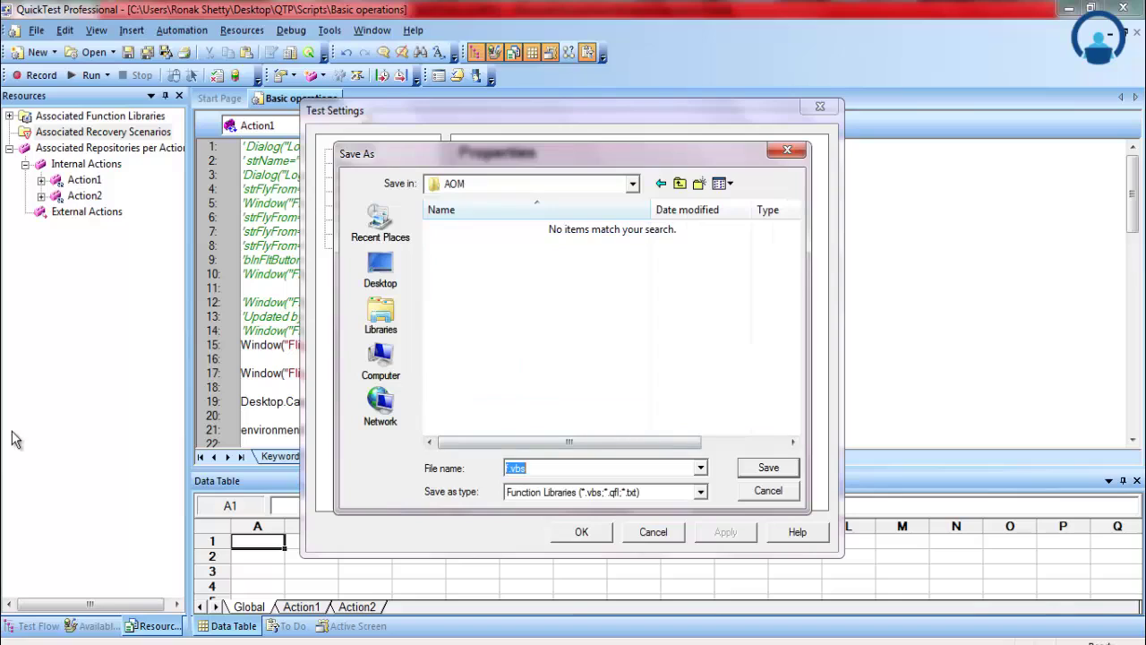
# Step: Save the generated script as test settings.vbs in the AOM folder and close the test settings
pyautogui.write('test settings')
pyautogui.press('Return')
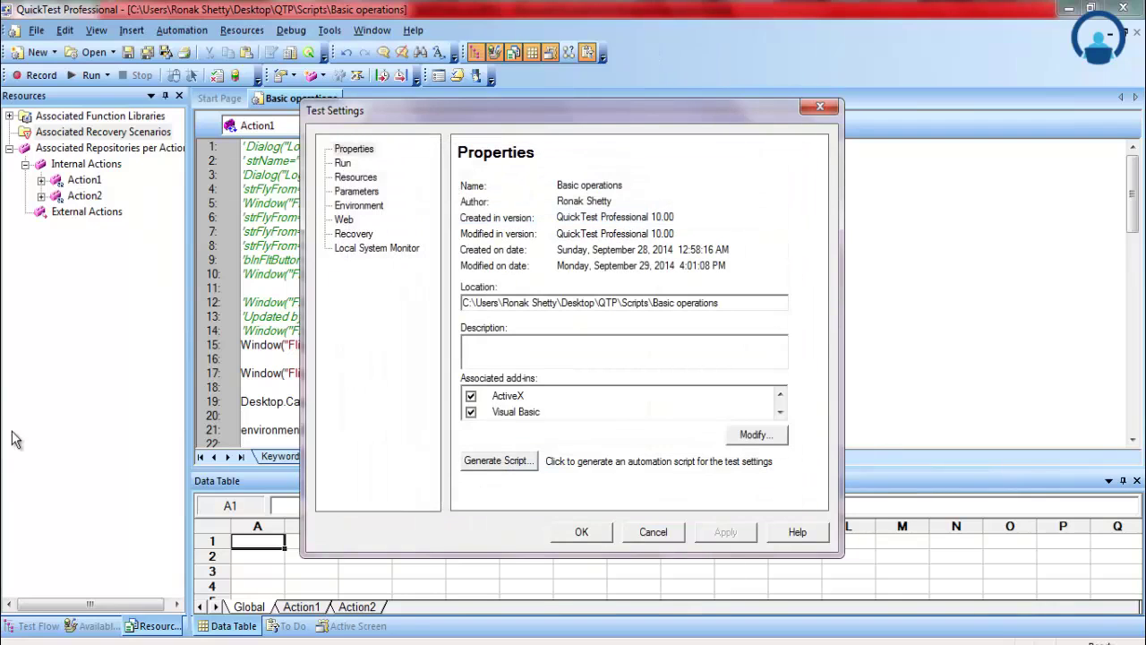
pyautogui.press('Escape')
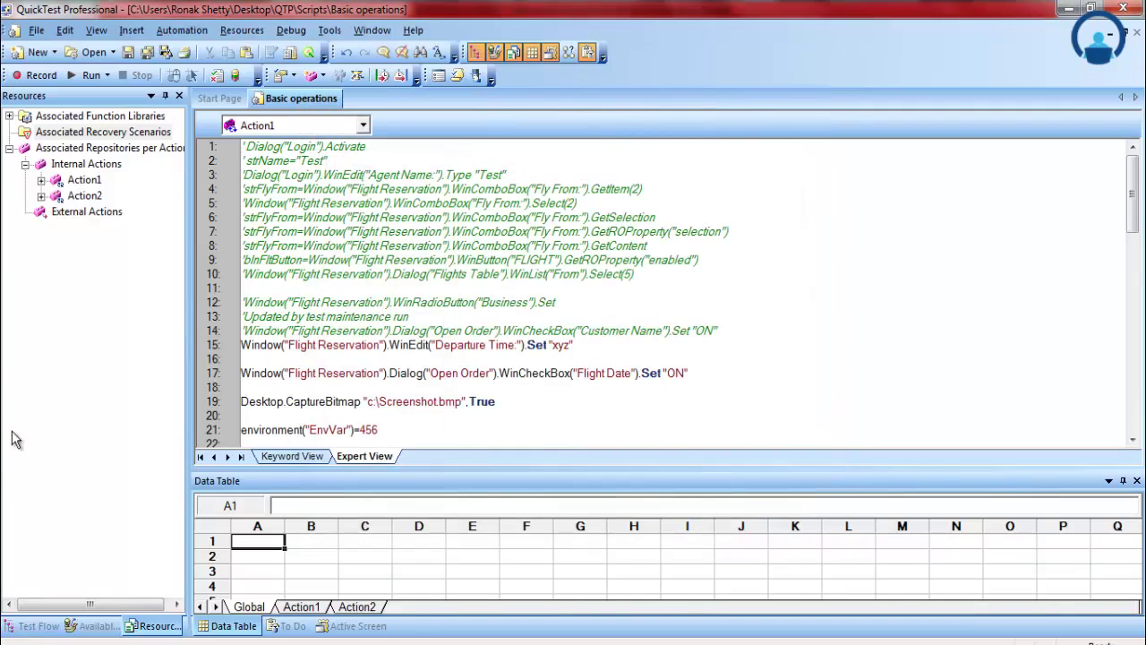
# Step: Open the global testing options
pyautogui.press('alt')
pyautogui.hotkey('alt', 't')
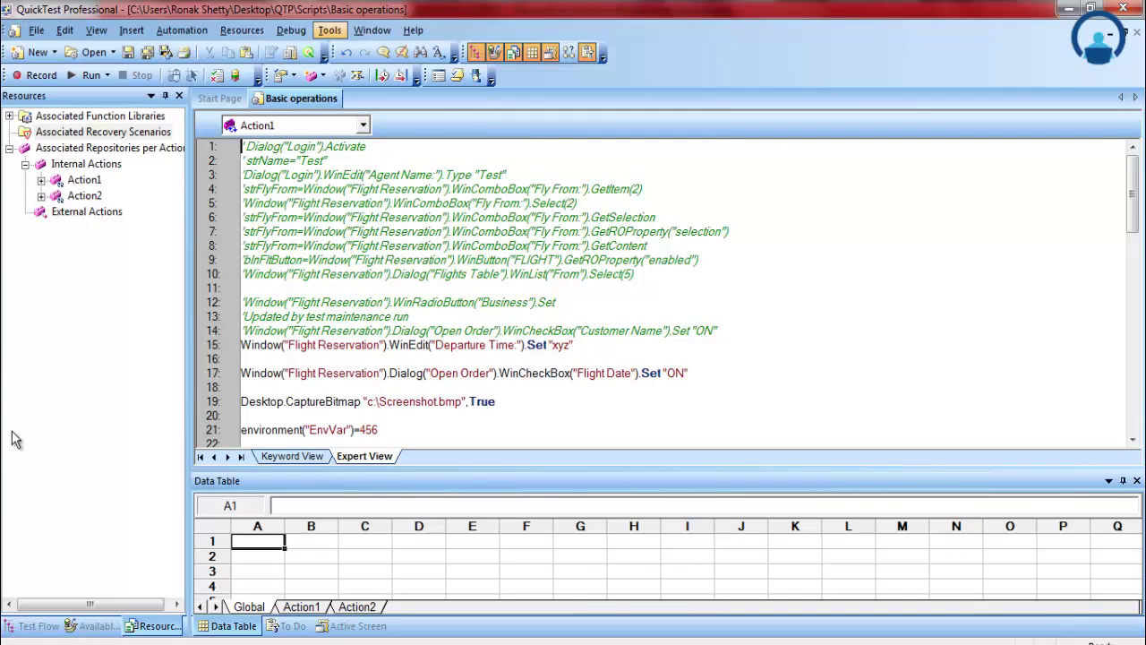
pyautogui.press('Up')
pyautogui.press('Down')
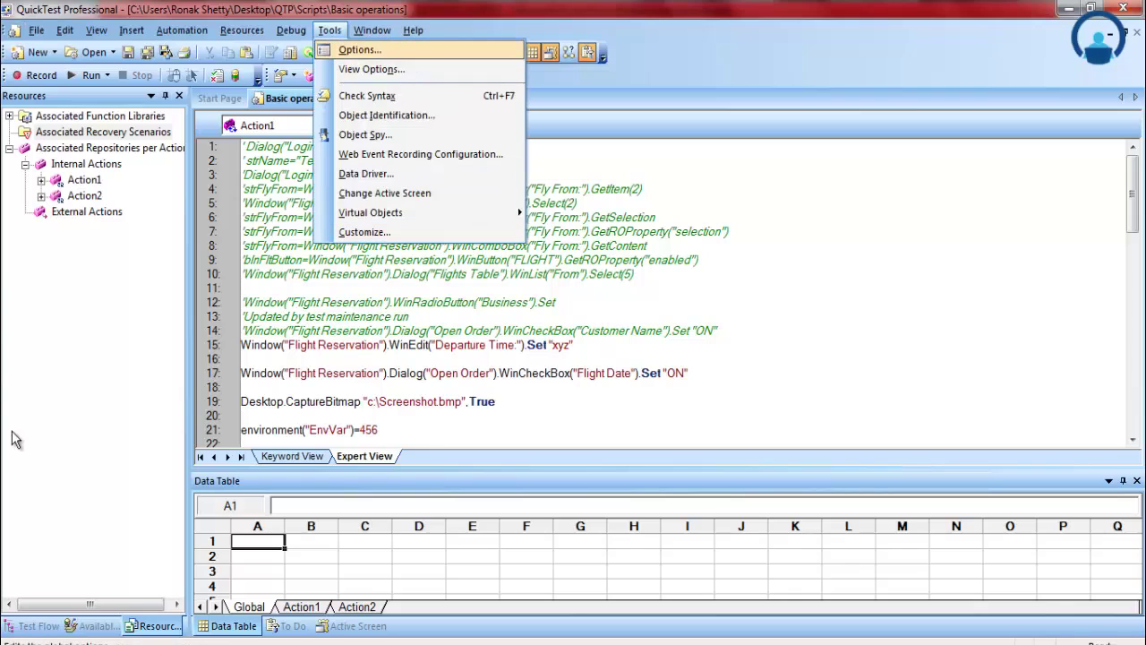
pyautogui.press('Return')
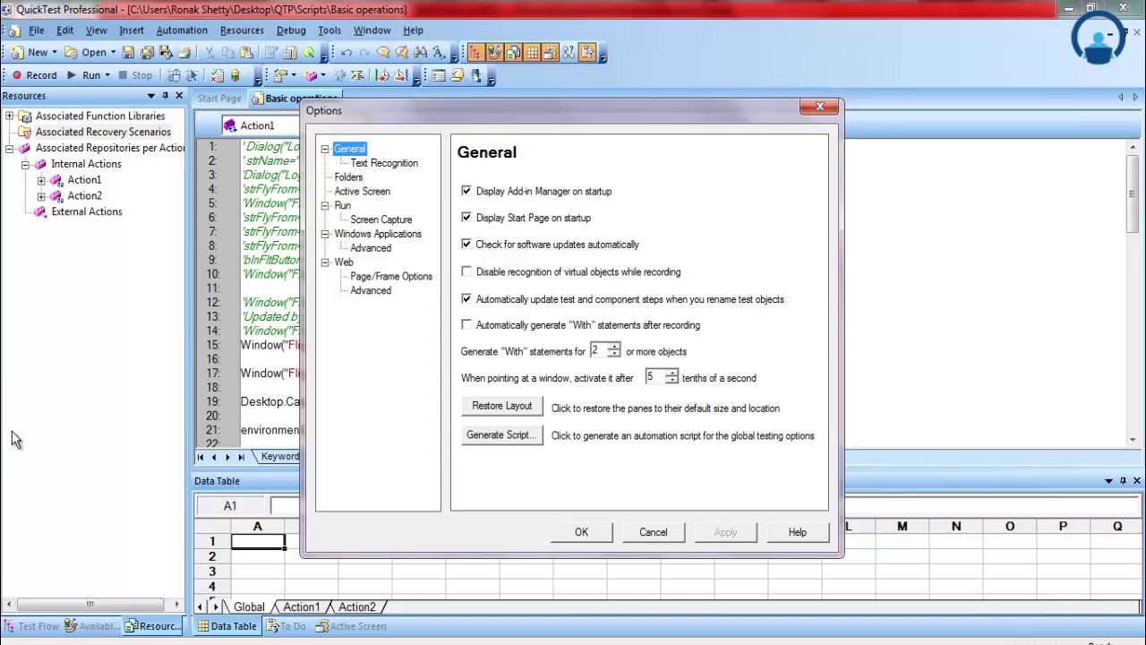
# Step: Generate an automation script for the global options and browse to the QTP\Scripts\AOM folder as save location
pyautogui.click(502, 435)
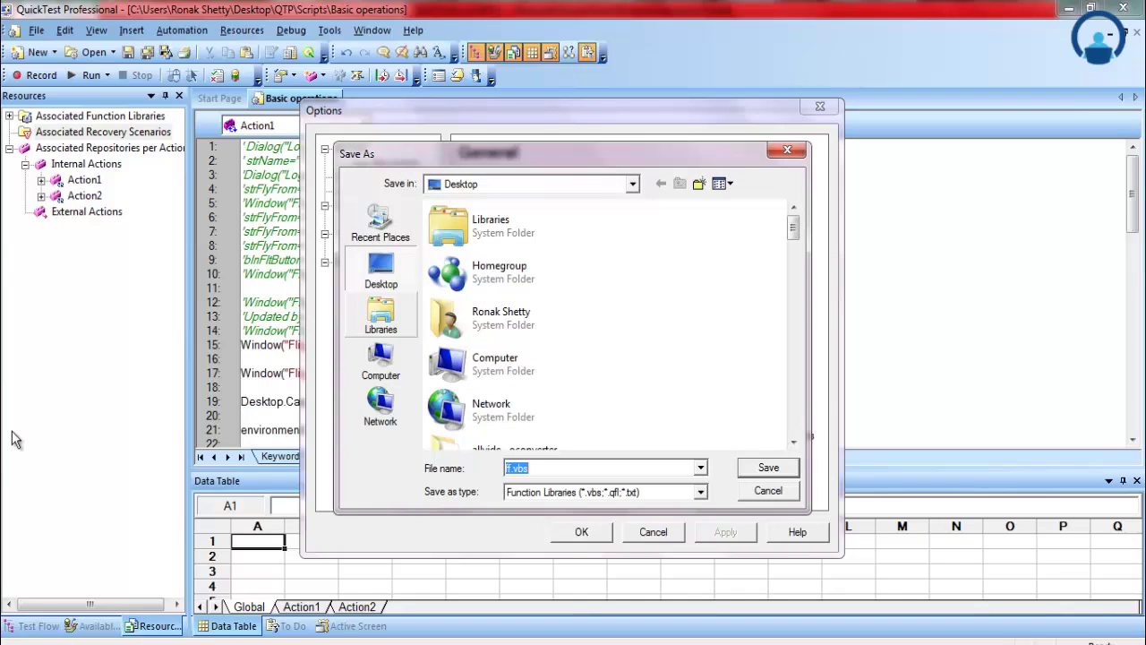
pyautogui.click(502, 318)
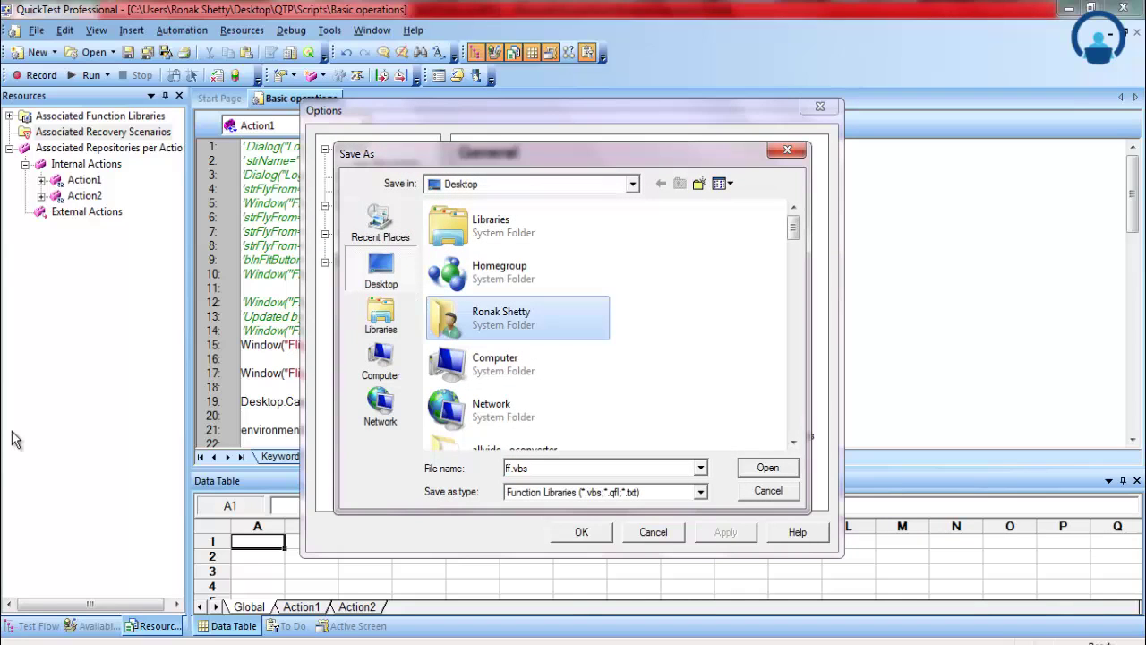
pyautogui.doubleClick(501, 318)
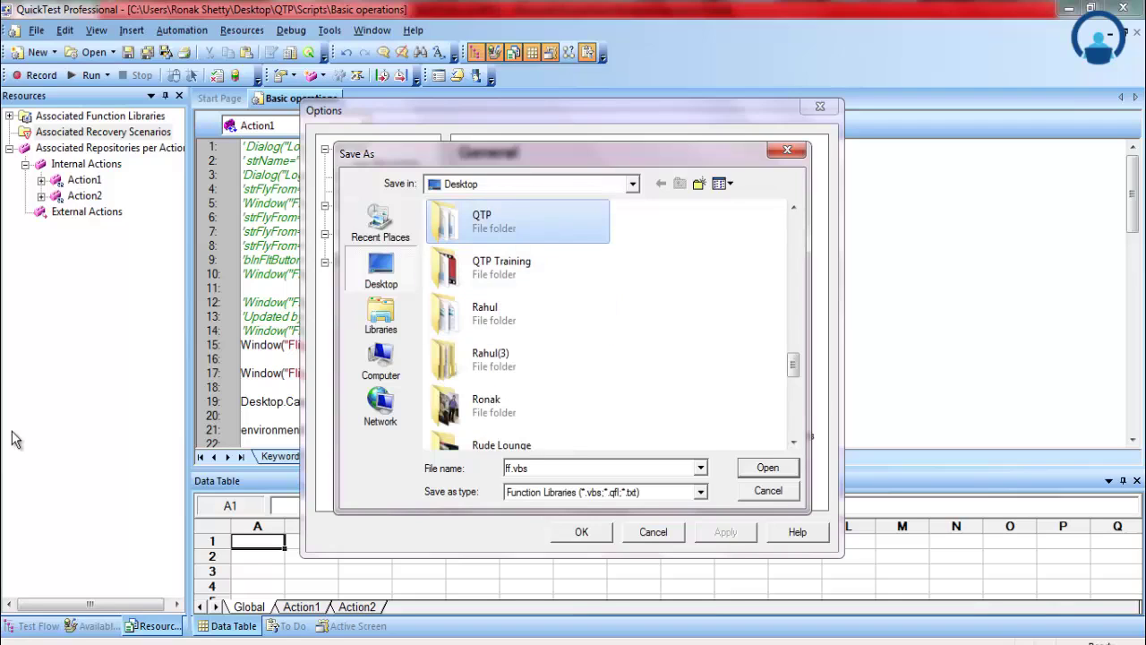
pyautogui.doubleClick(491, 224)
pyautogui.doubleClick(459, 245)
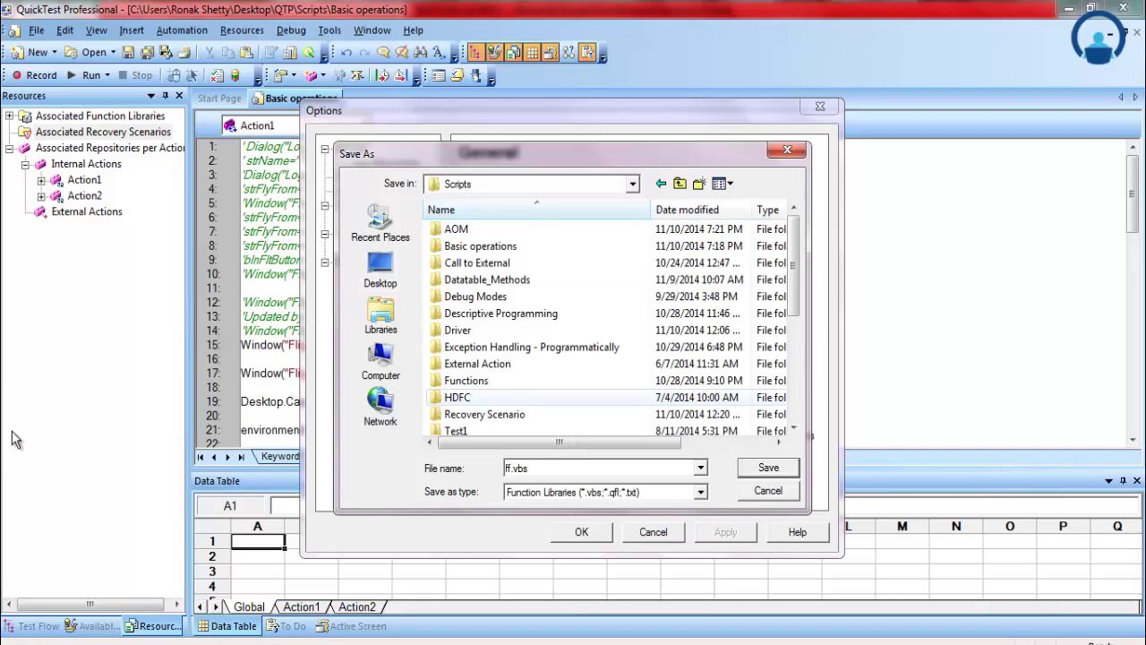
pyautogui.doubleClick(455, 228)
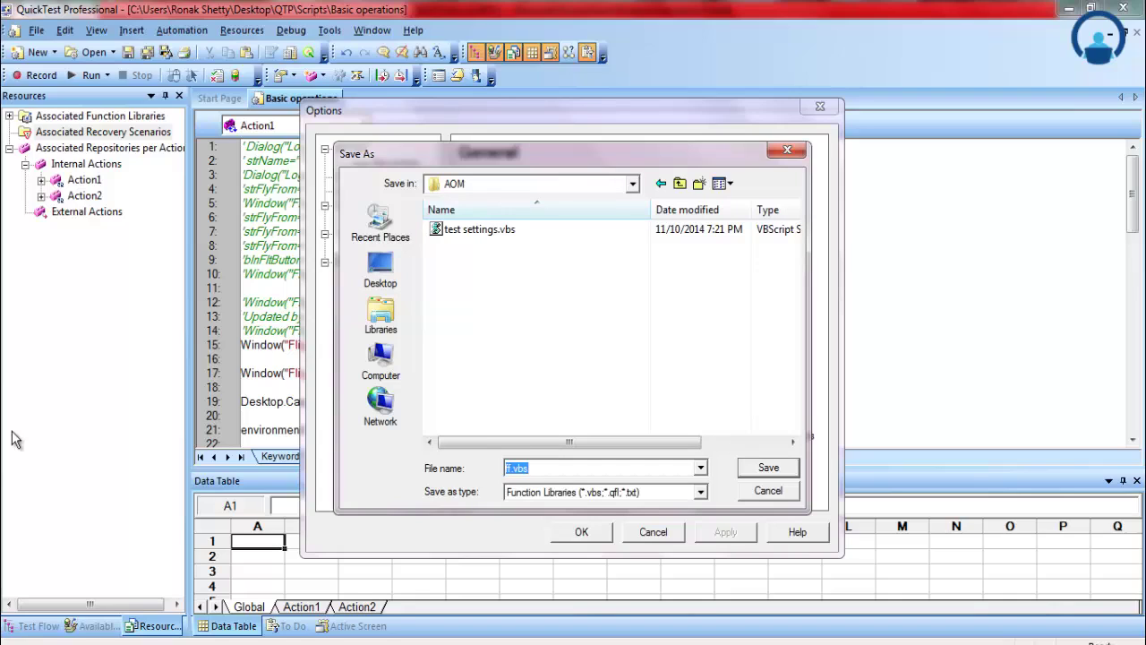
# Step: Save the generated script as QTP options.vbs in the AOM folder and close the global options
pyautogui.press('Left')
pyautogui.press('Left')
pyautogui.press('Left')
pyautogui.press('Left')
pyautogui.press('BackSpace')
pyautogui.press('BackSpace')
pyautogui.write('QTP option')
pyautogui.press('Return')
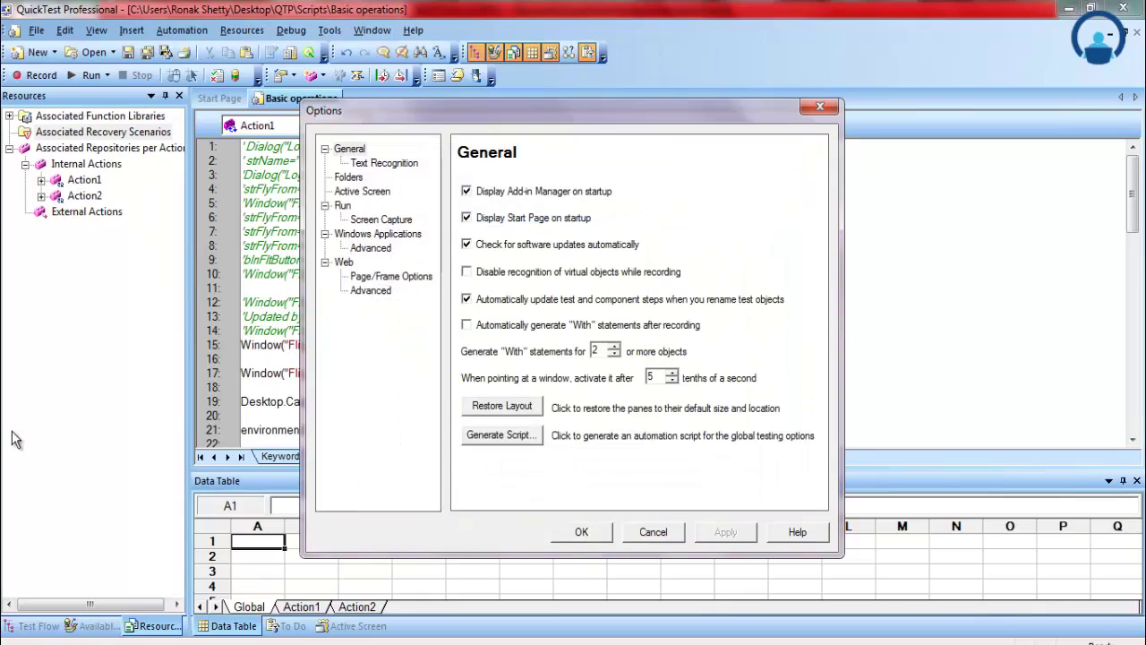
pyautogui.press('Return')
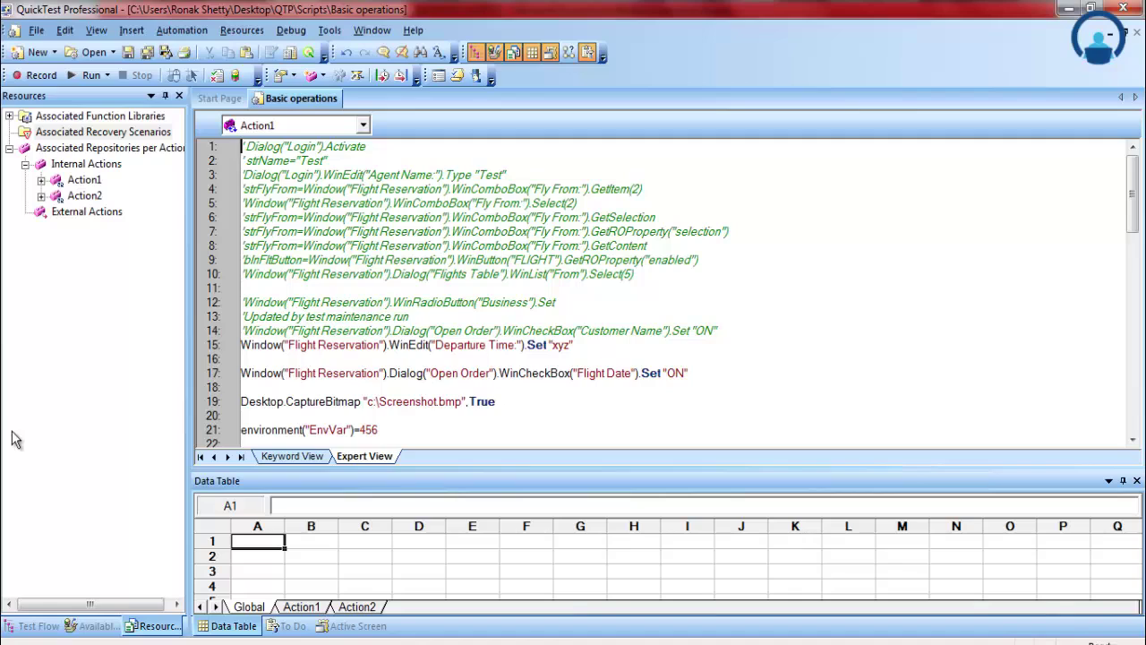
# Step: Open the Object Identification settings
pyautogui.click(329, 30)
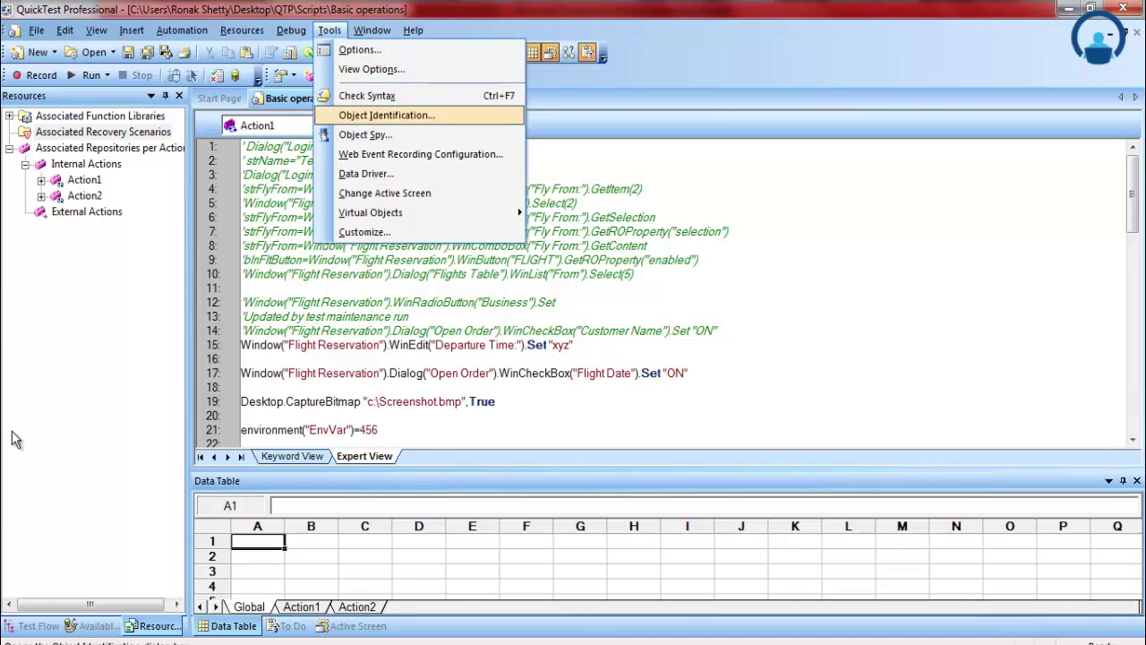
pyautogui.click(35, 31)
pyautogui.click(36, 30)
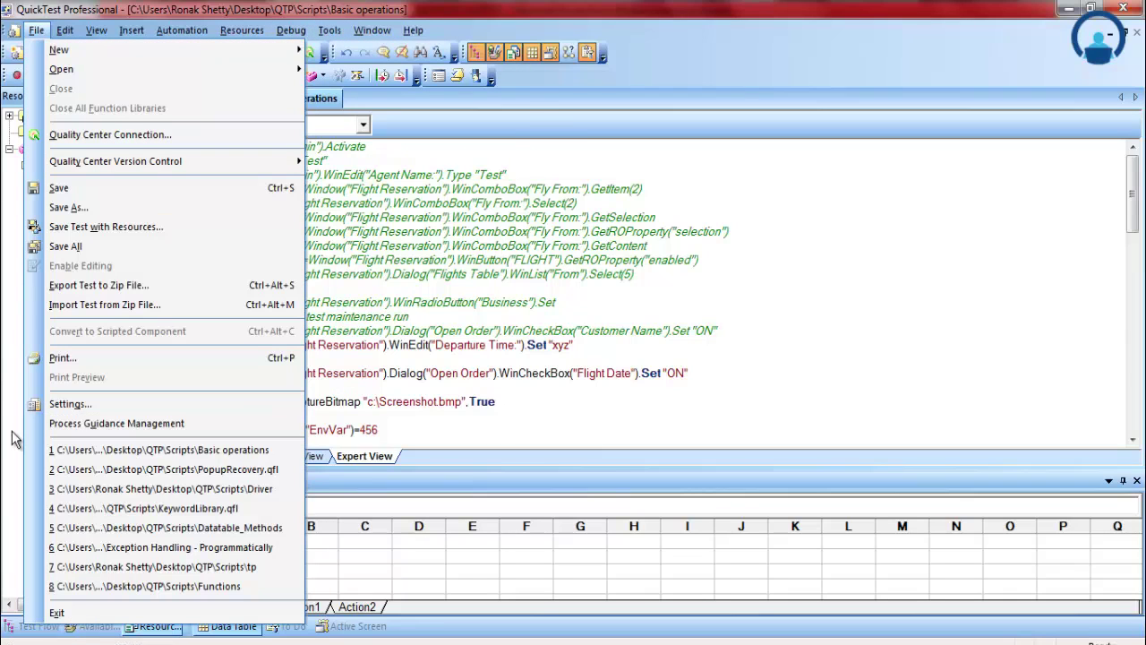
pyautogui.click(330, 31)
pyautogui.click(330, 30)
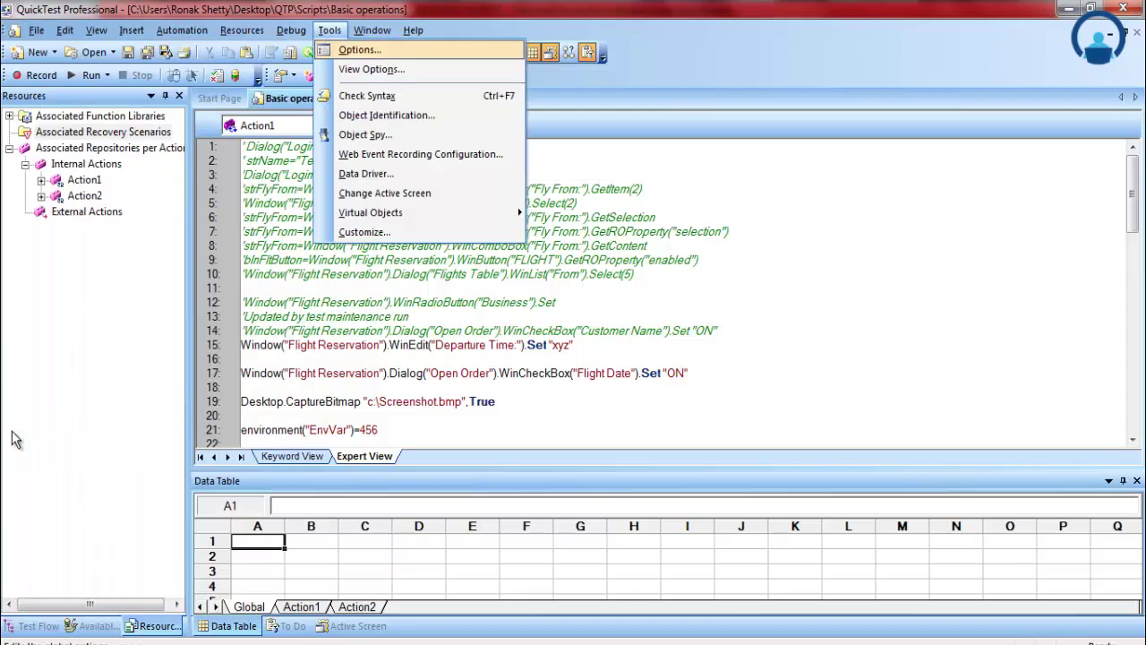
pyautogui.click(387, 116)
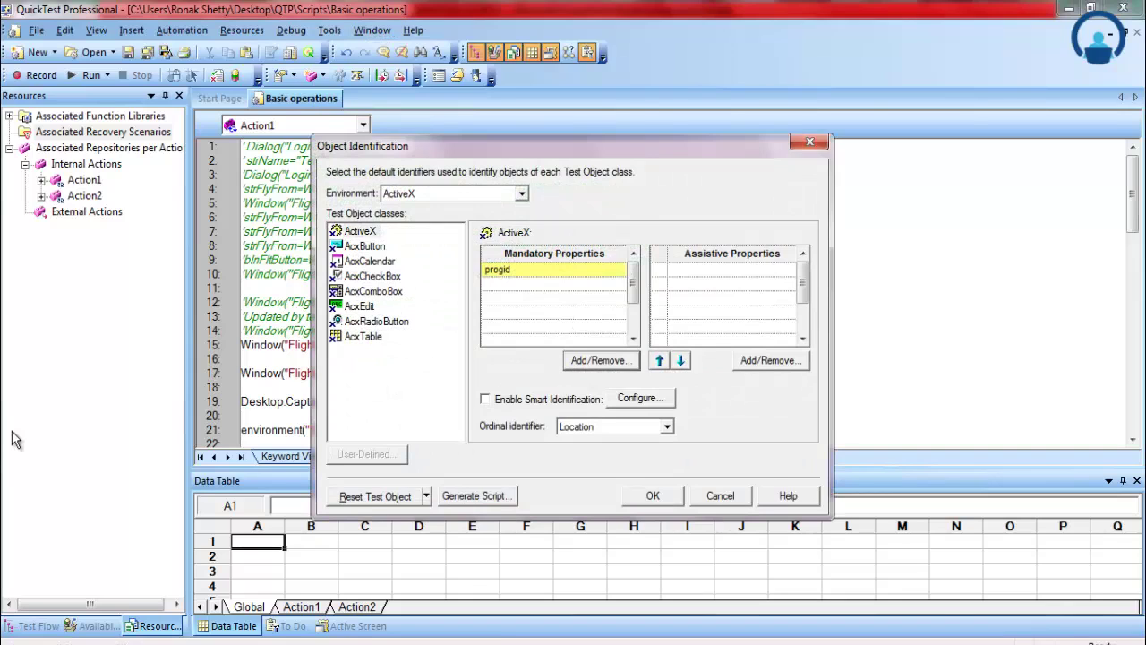
# Step: Generate an automation script for the object identification settings and browse to the QTP\Scripts\AOM folder as save location
pyautogui.click(477, 496)
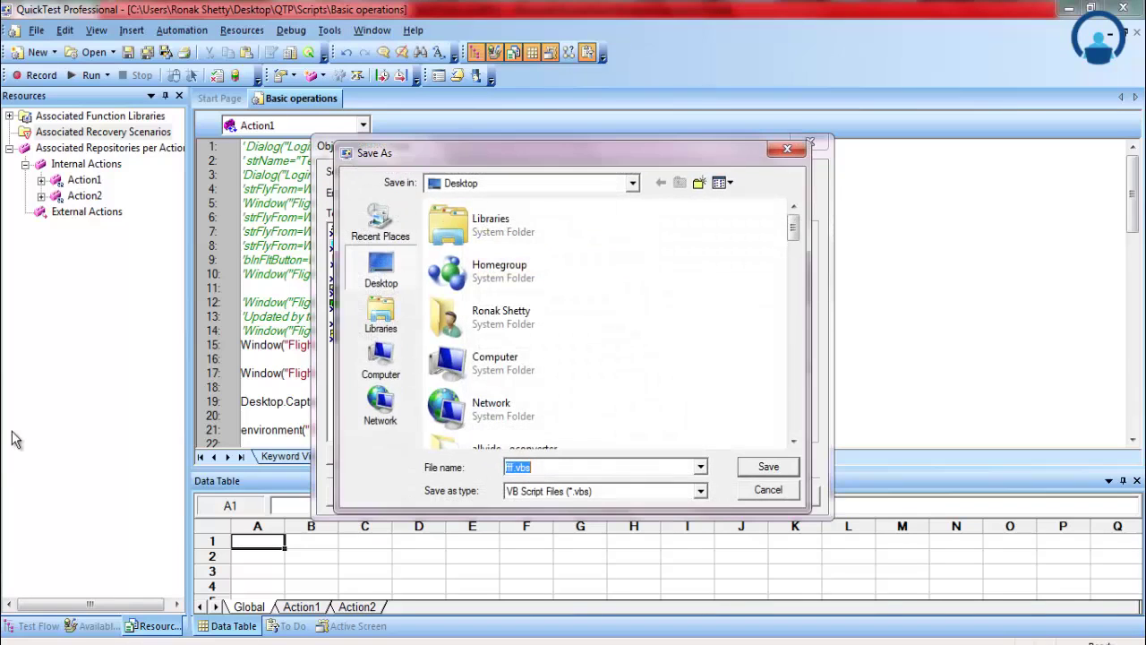
pyautogui.click(507, 363)
pyautogui.press('q')
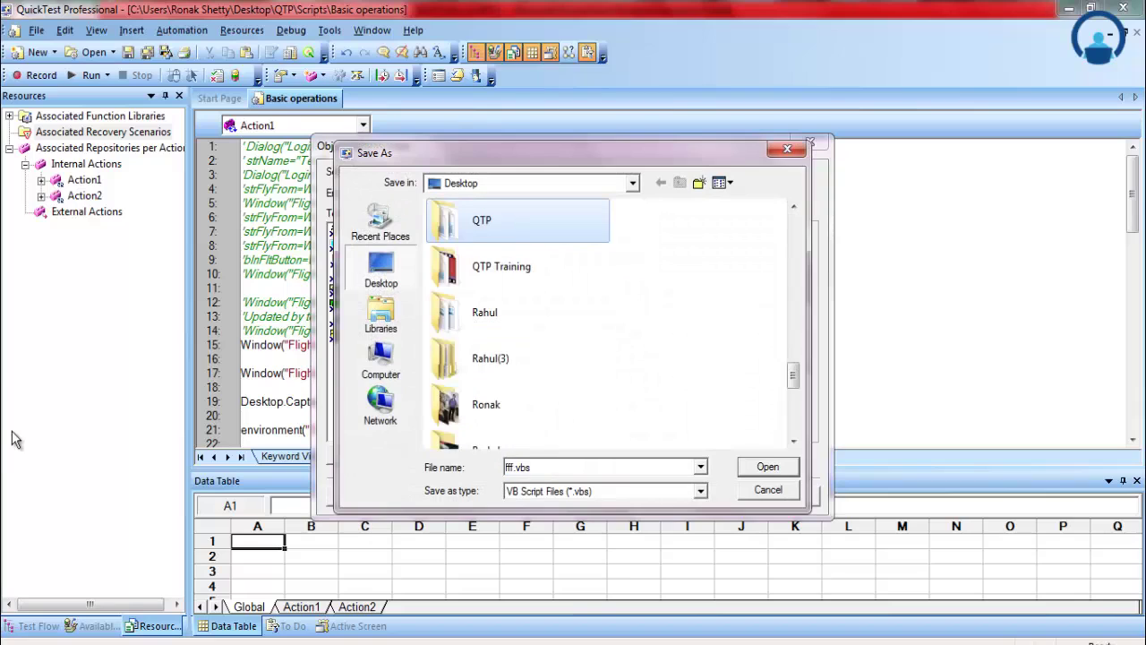
pyautogui.doubleClick(484, 222)
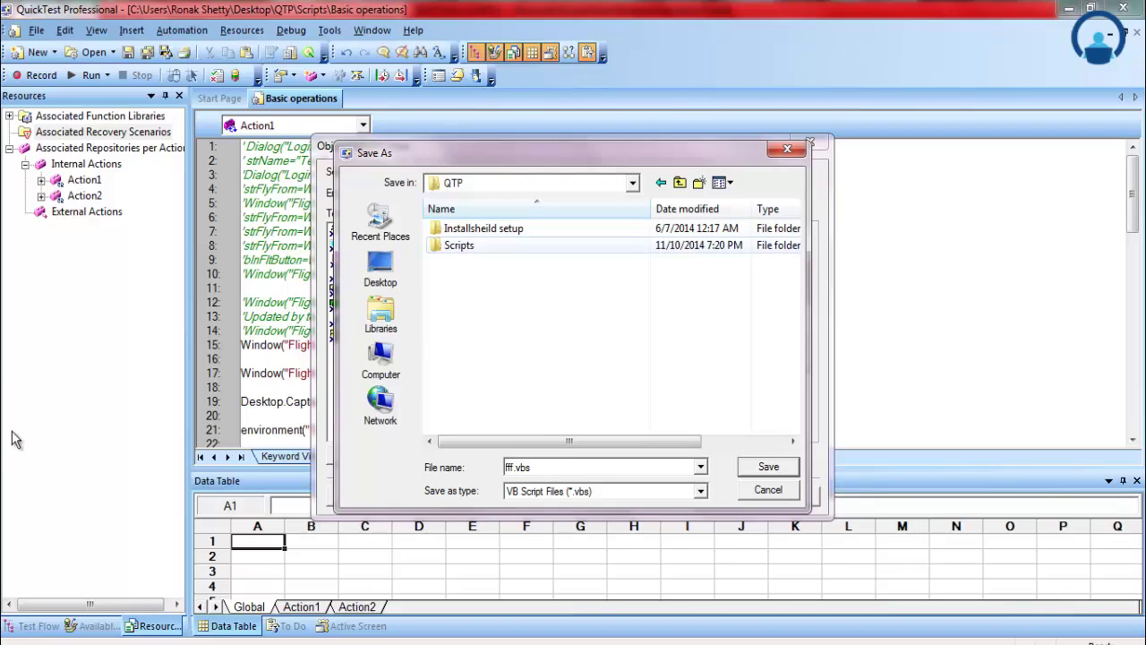
pyautogui.doubleClick(462, 245)
pyautogui.doubleClick(456, 228)
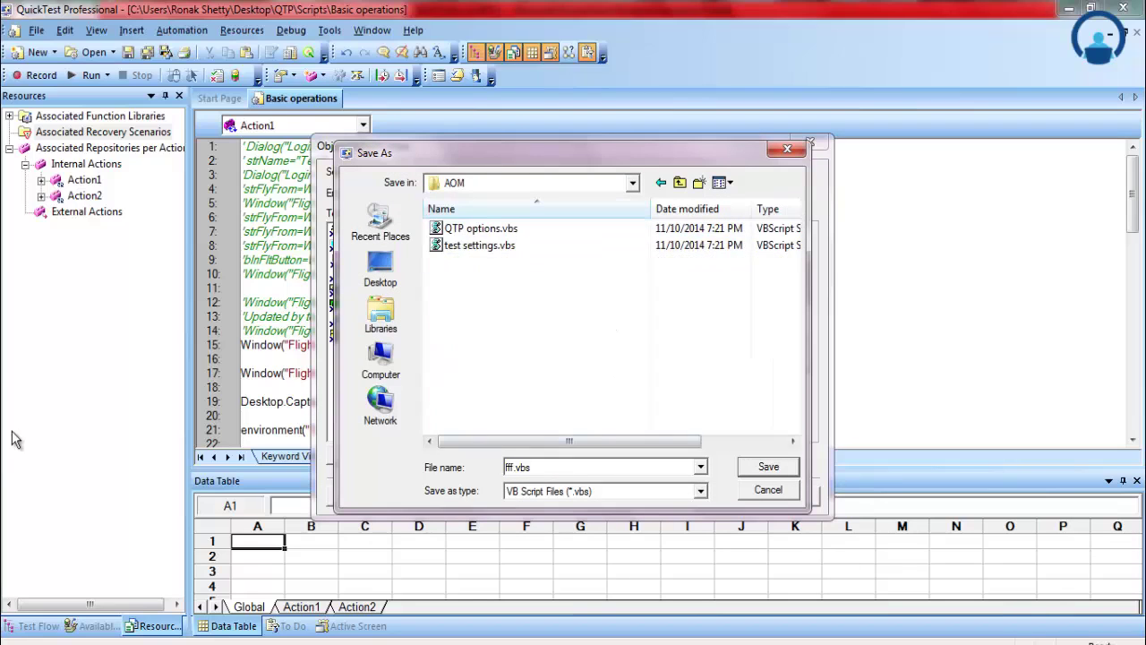
# Step: Save the generated script as Object Identification settings.vbs in the AOM folder and close the object identification settings
pyautogui.click(514, 468)
pyautogui.press('BackSpace')
pyautogui.press('BackSpace')
pyautogui.press('BackSpace')
pyautogui.write('Object Identification settings')
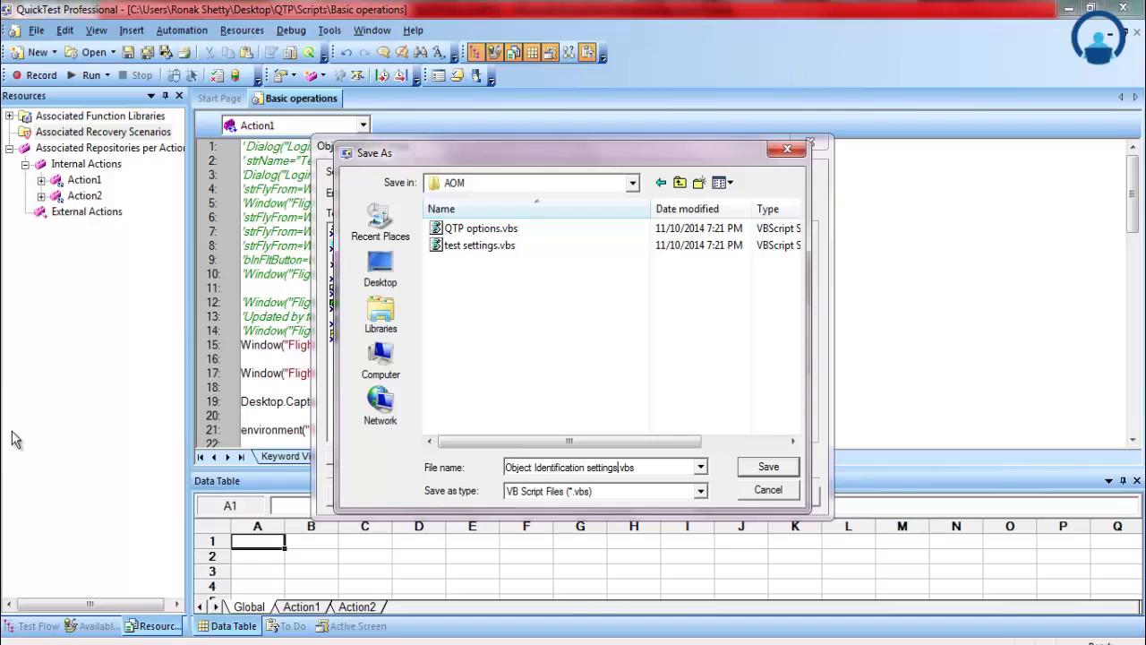
pyautogui.press('Return')
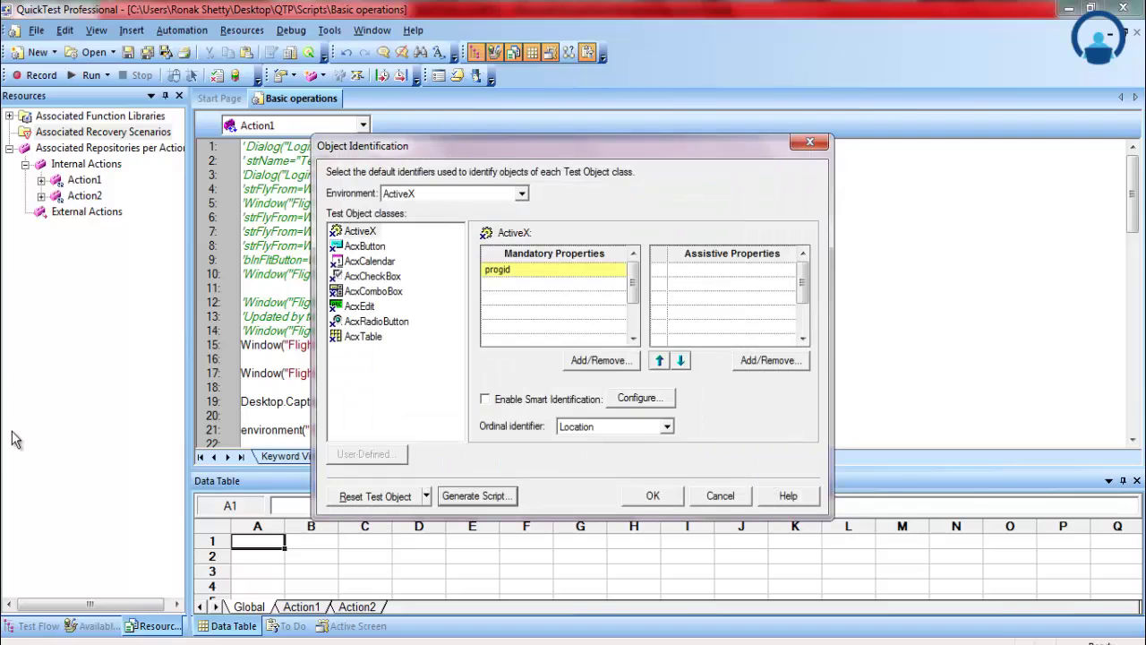
pyautogui.press('Return')
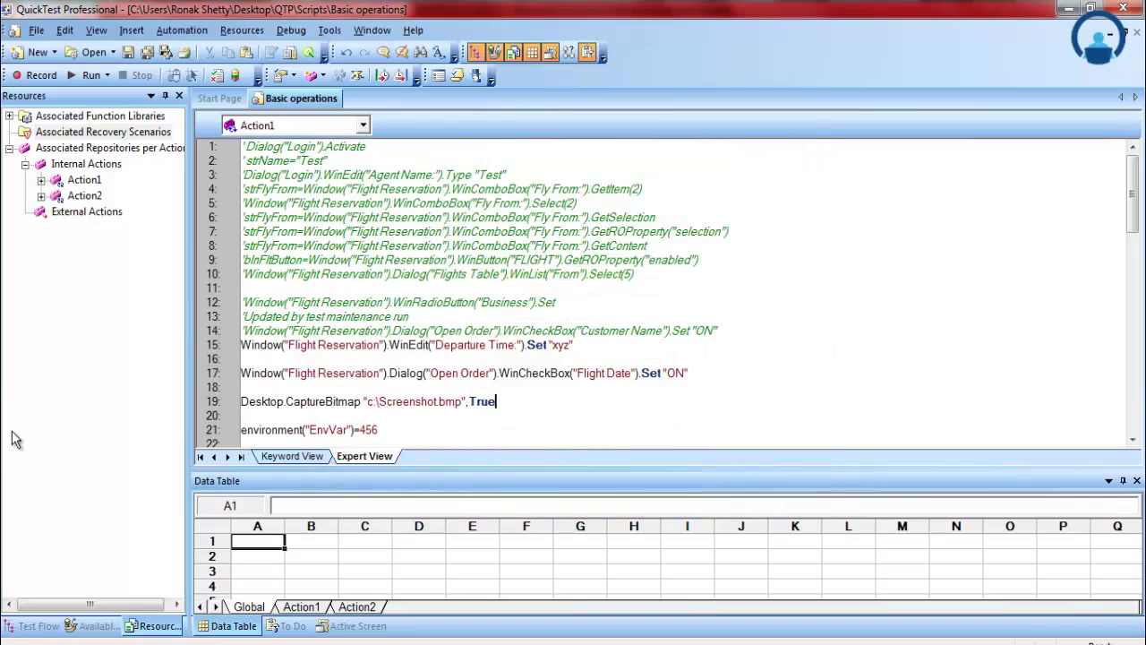
# Step: Switch to the Windows Explorer window showing the QTP folder and open its Scripts\AOM folder
pyautogui.press('super+d')
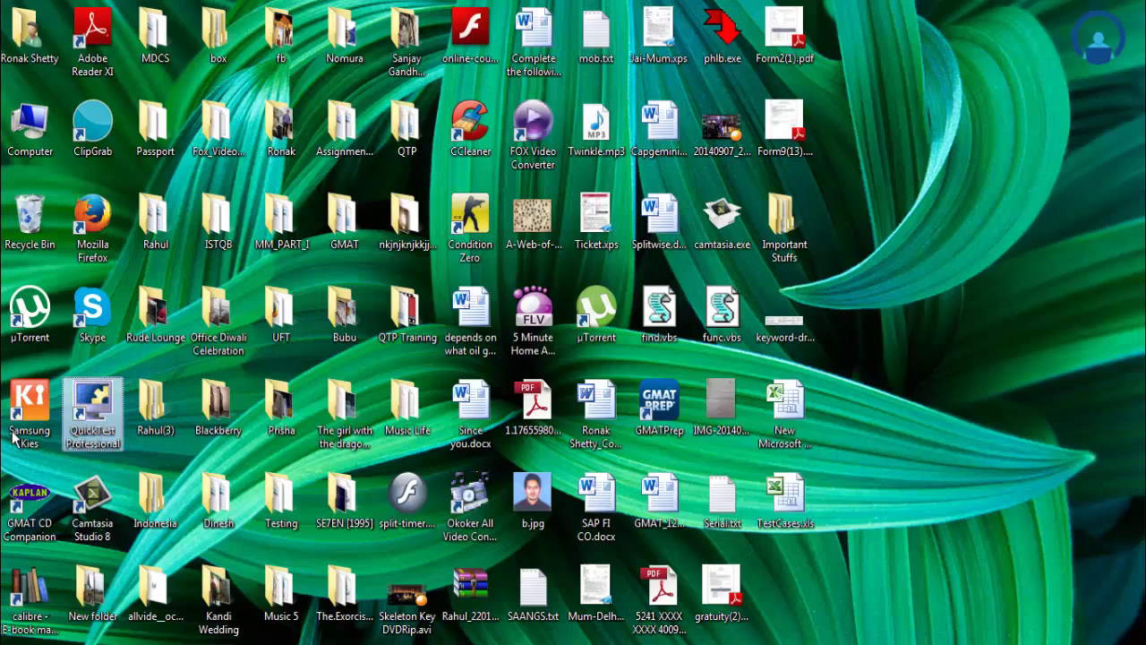
pyautogui.hotkey('alt', 'Tab')
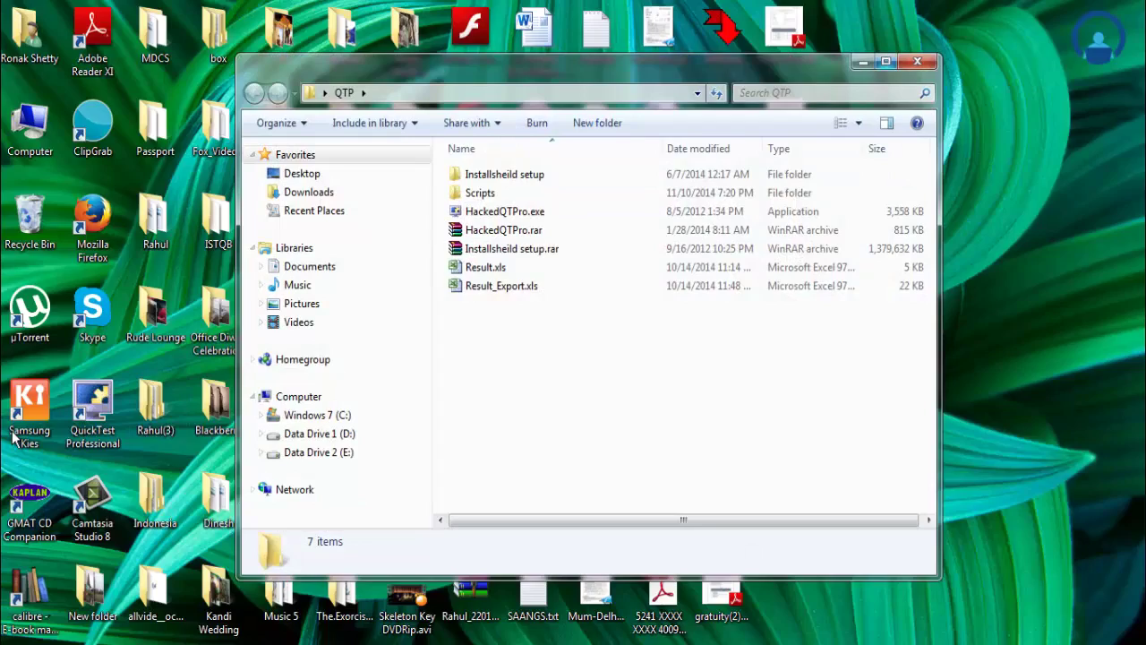
pyautogui.press('super+Up')
pyautogui.press('Down')
pyautogui.press('Down')
pyautogui.press('Return')
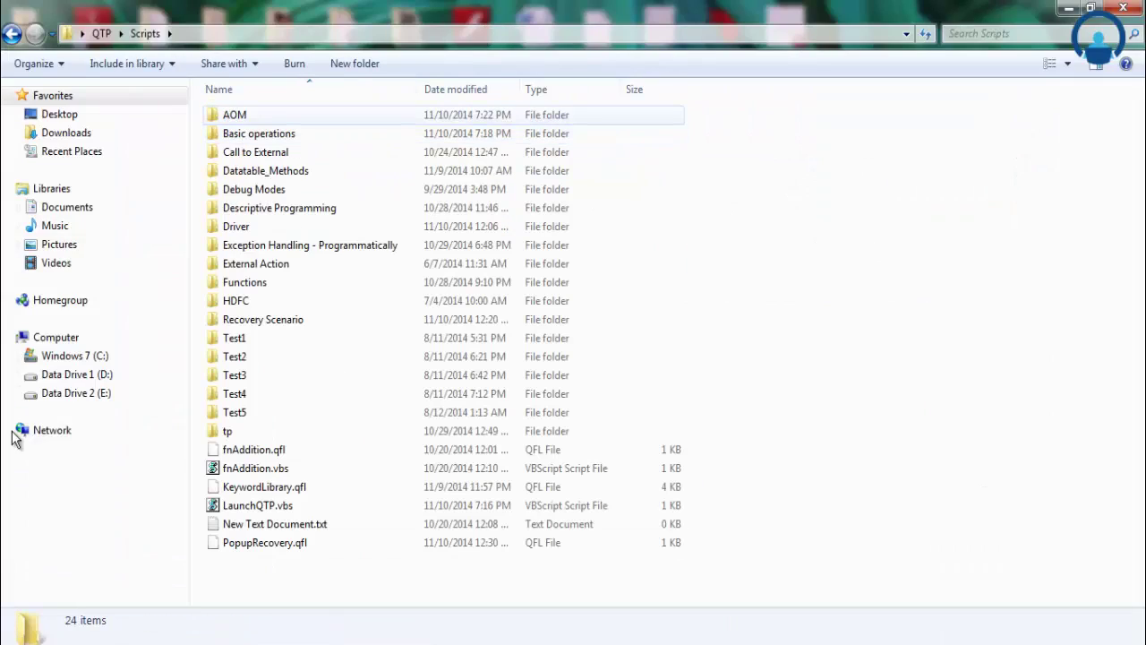
pyautogui.press('Down')
pyautogui.press('Return')
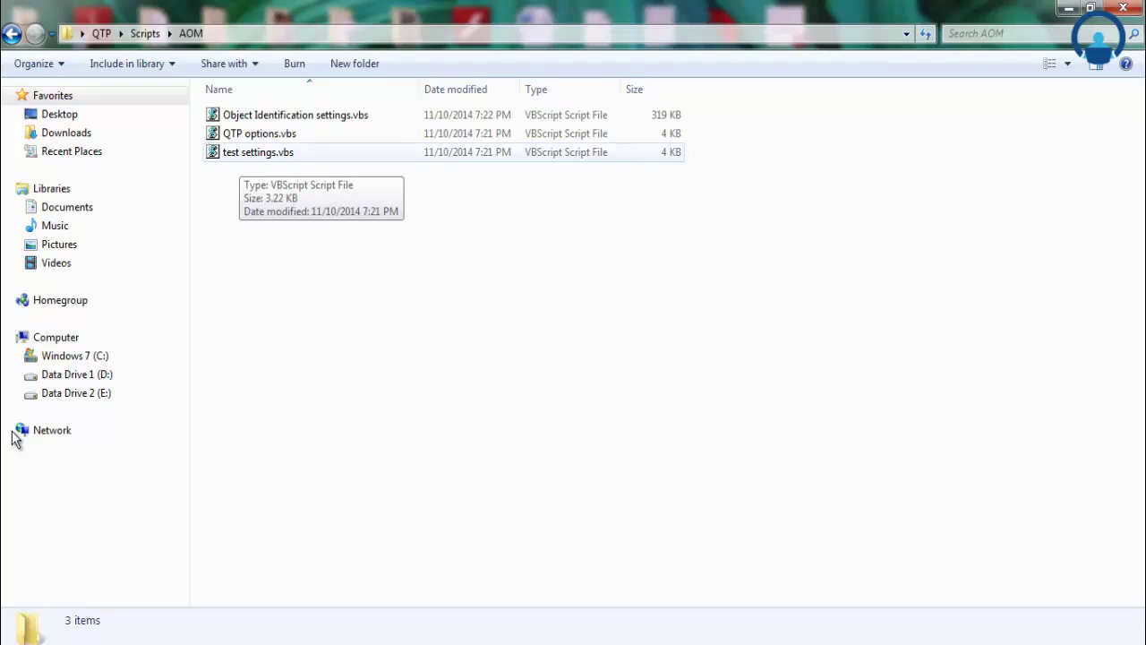
# Step: Open test settings.vbs for editing in Notepad and maximize the window
pyautogui.click(256, 152)
pyautogui.rightClick(256, 152)
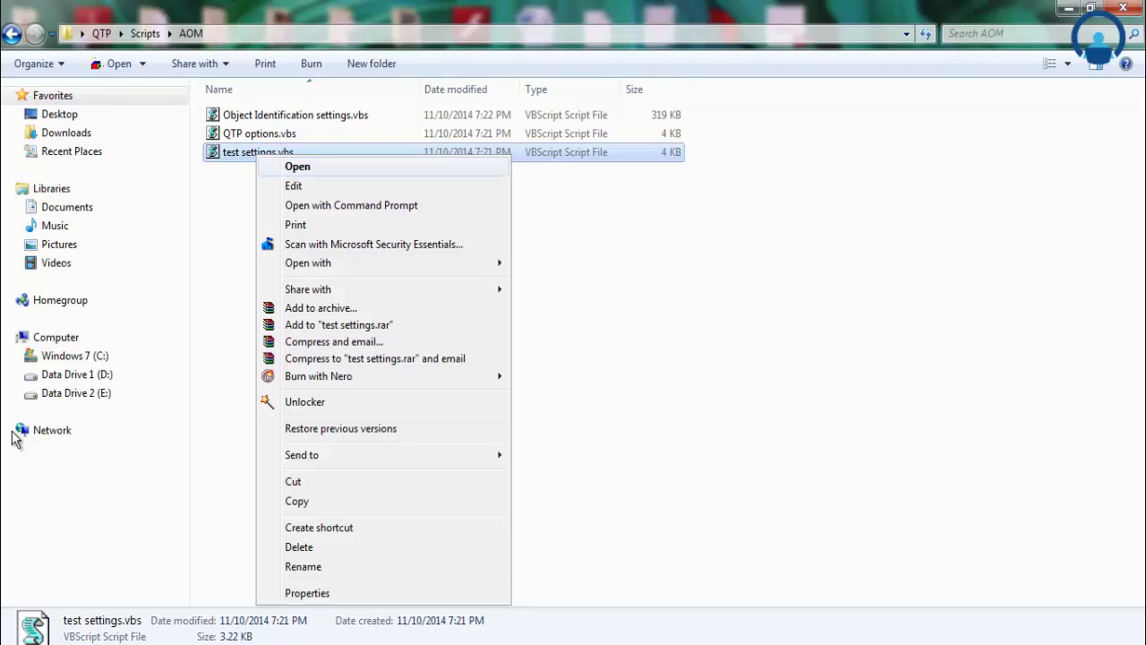
pyautogui.press('Down')
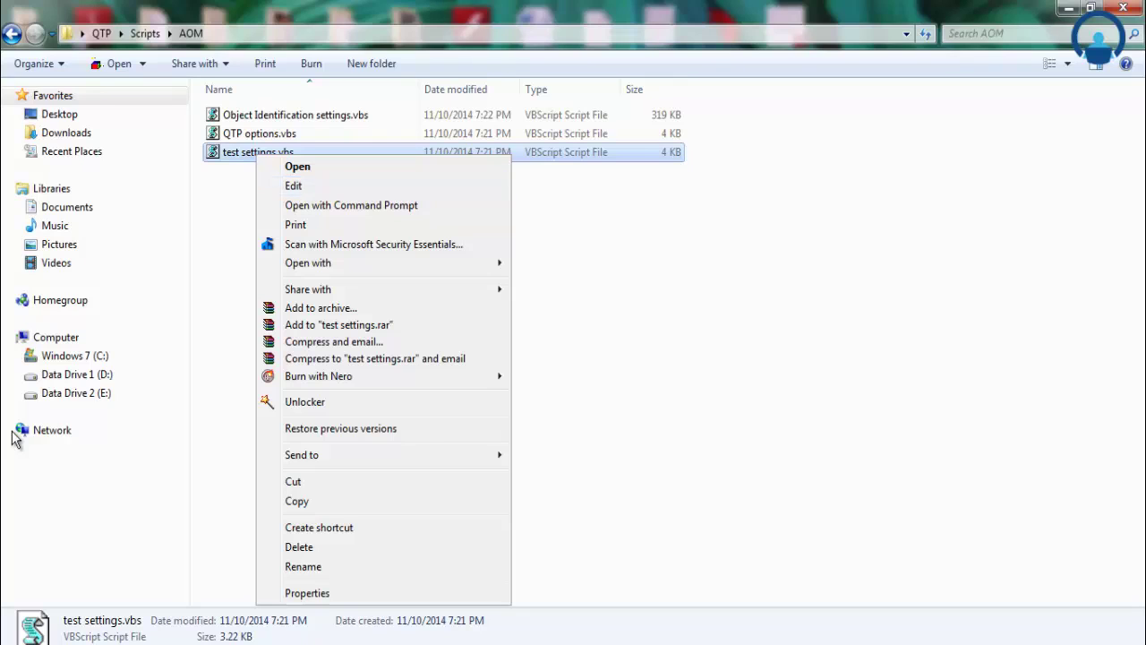
pyautogui.press('Return')
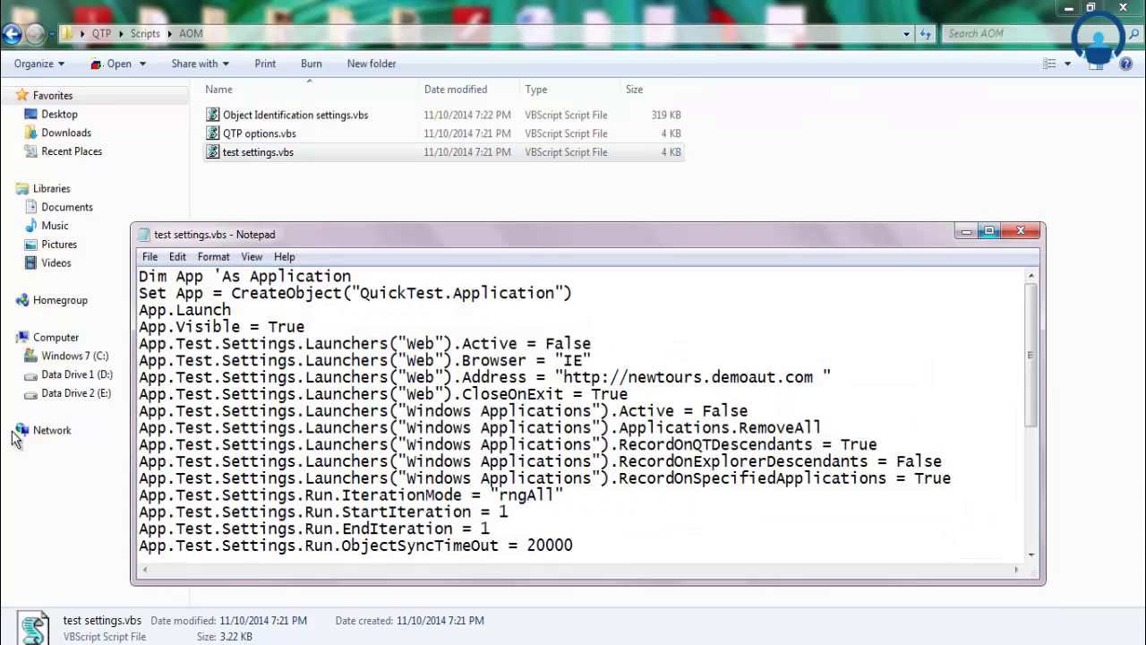
pyautogui.press('super+Up')
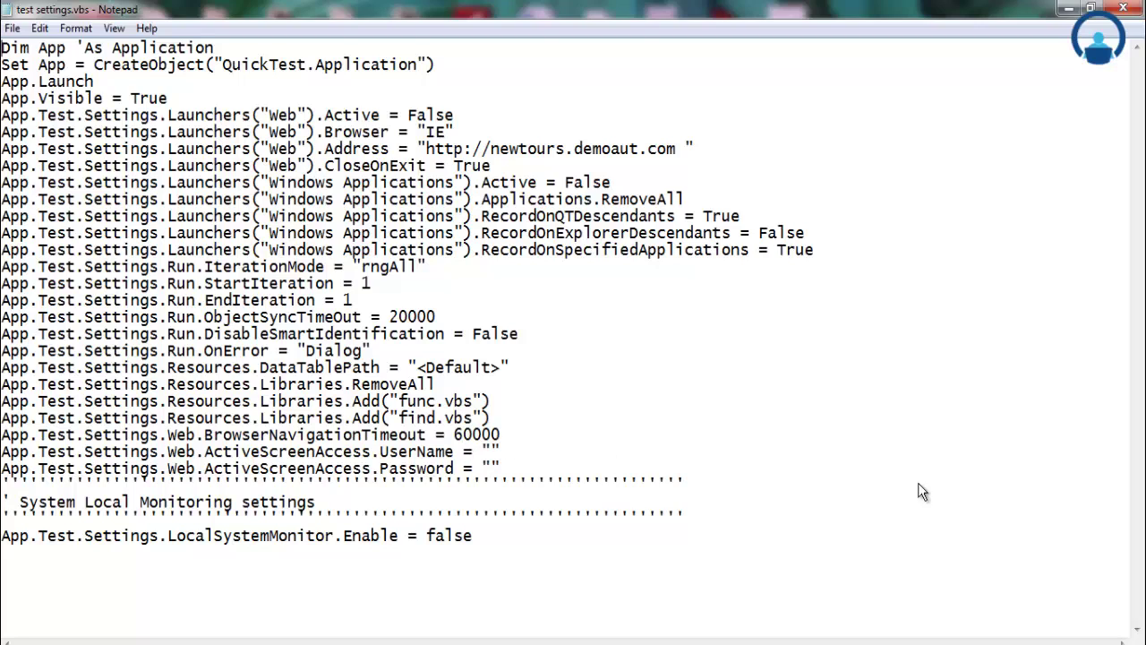
# Step: Examine the declaration of the App variable in the script's first line
pyautogui.moveTo(67, 49); pyautogui.dragTo(2, 48)
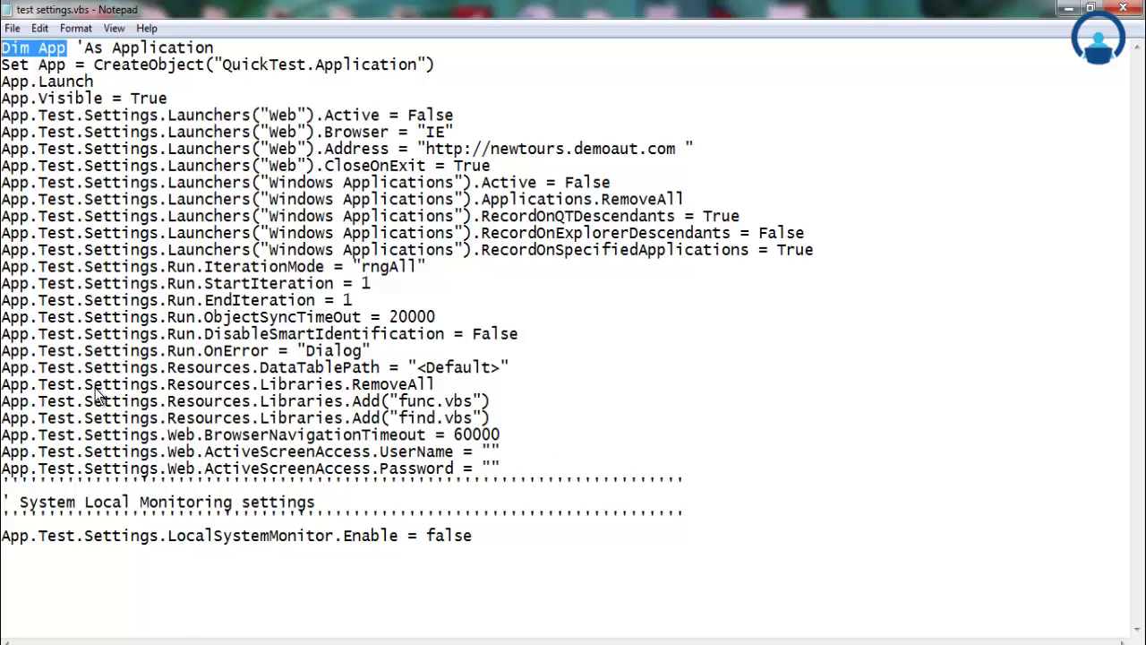
pyautogui.click(38, 66)
pyautogui.hotkey('shift', 'Home')
pyautogui.hotkey('ctrl', 'Right')
pyautogui.hotkey('ctrl', 'shift', 'Right')
pyautogui.press('Down')
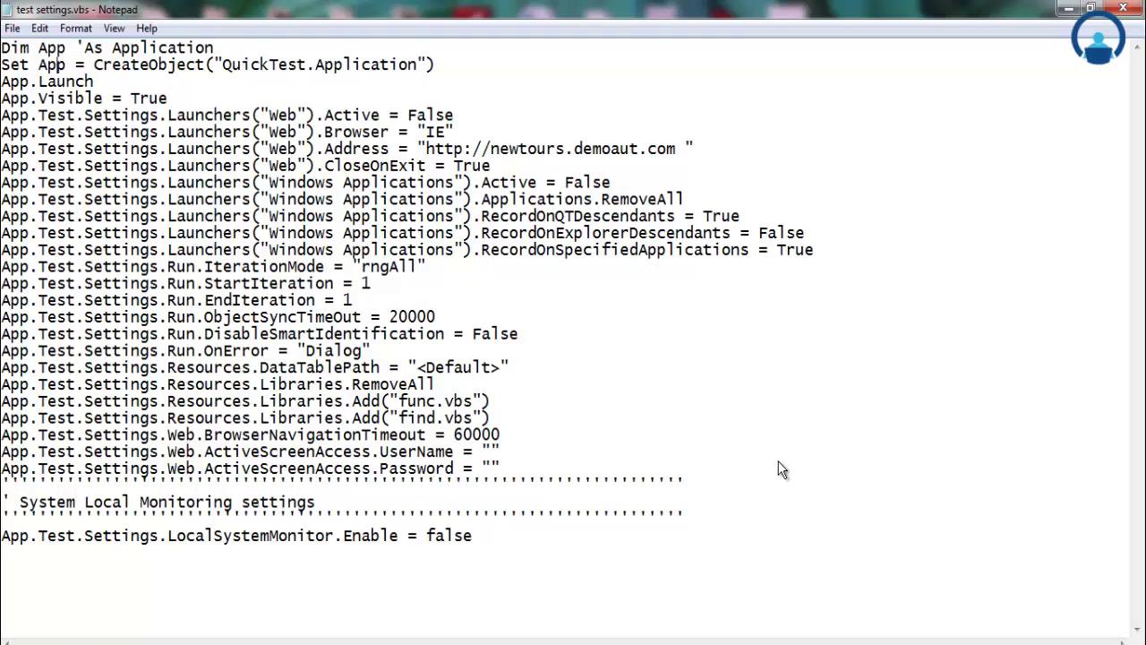
pyautogui.hotkey('ctrl', 'shift', 'Left')
pyautogui.press('Up')
pyautogui.hotkey('ctrl', 'shift', 'Left')
pyautogui.hotkey('shift', 'Left')
pyautogui.hotkey('shift', 'Left')
pyautogui.hotkey('shift', 'Left')
pyautogui.hotkey('shift', 'Left')
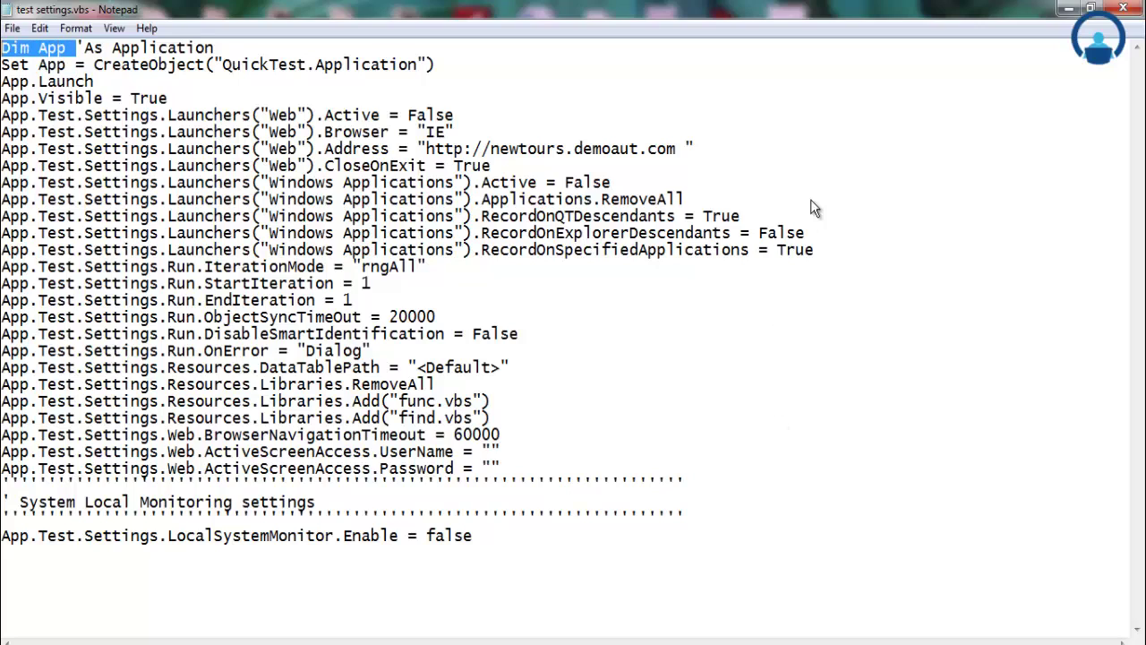
# Step: Examine the Set App line that creates the QuickTest.Application object
pyautogui.press('Down')
pyautogui.press('Down')
pyautogui.press('Right')
pyautogui.press('Right')
pyautogui.press('Right')
pyautogui.press('Right')
pyautogui.press('Up')
pyautogui.hotkey('ctrl', 'shift', 'Right')
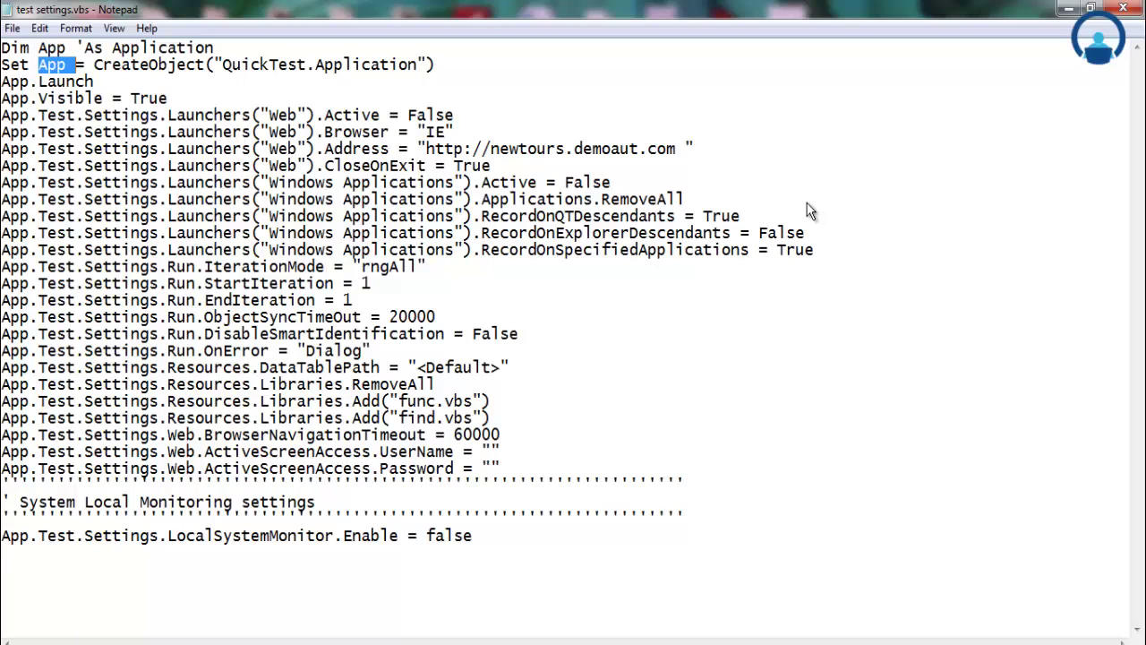
pyautogui.press('End')
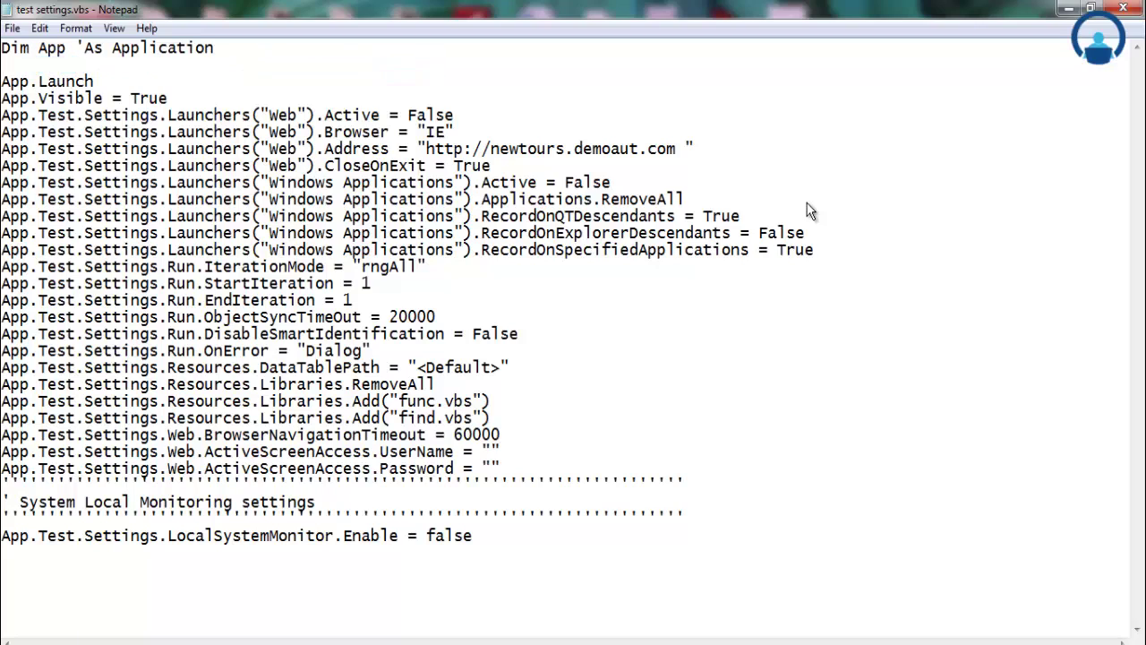
pyautogui.hotkey('ctrl', 'shift', 'Left')
pyautogui.hotkey('ctrl', 'shift', 'Left')
pyautogui.hotkey('ctrl', 'shift', 'Left')
pyautogui.hotkey('ctrl', 'shift', 'Left')
pyautogui.hotkey('ctrl', 'shift', 'Left')
pyautogui.hotkey('ctrl', 'shift', 'Left')
pyautogui.hotkey('ctrl', 'shift', 'Left')
pyautogui.hotkey('ctrl', 'shift', 'Left')
pyautogui.hotkey('ctrl', 'shift', 'Left')
pyautogui.press('Down')
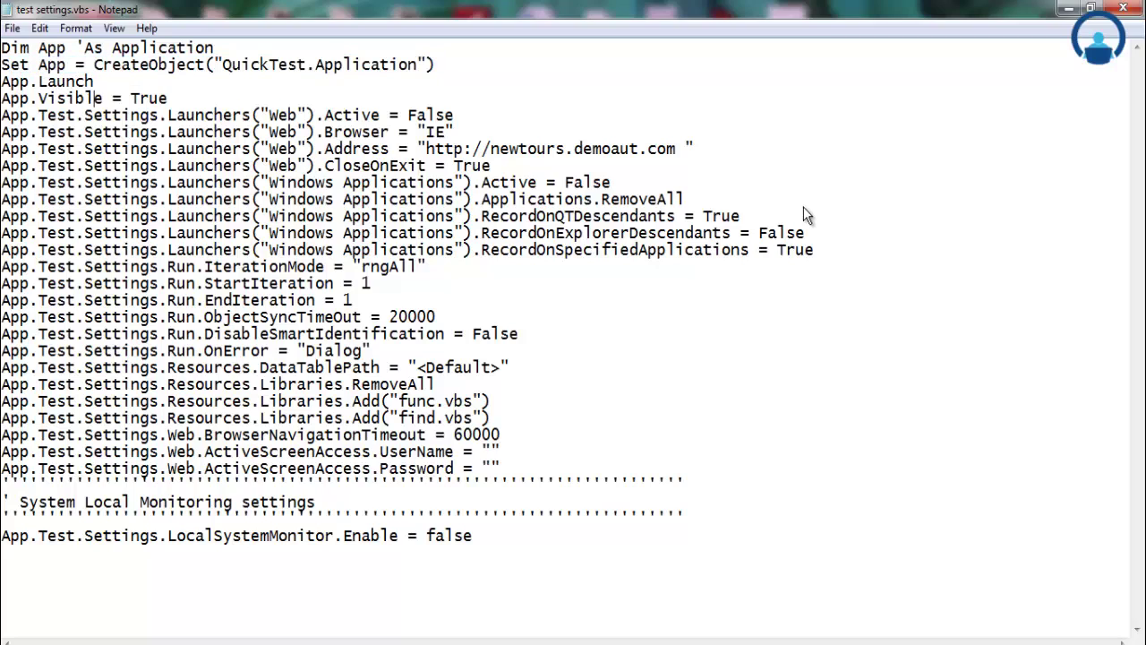
# Step: Examine the App.Launch and App.Visible lines of the script
pyautogui.hotkey('shift', 'End')
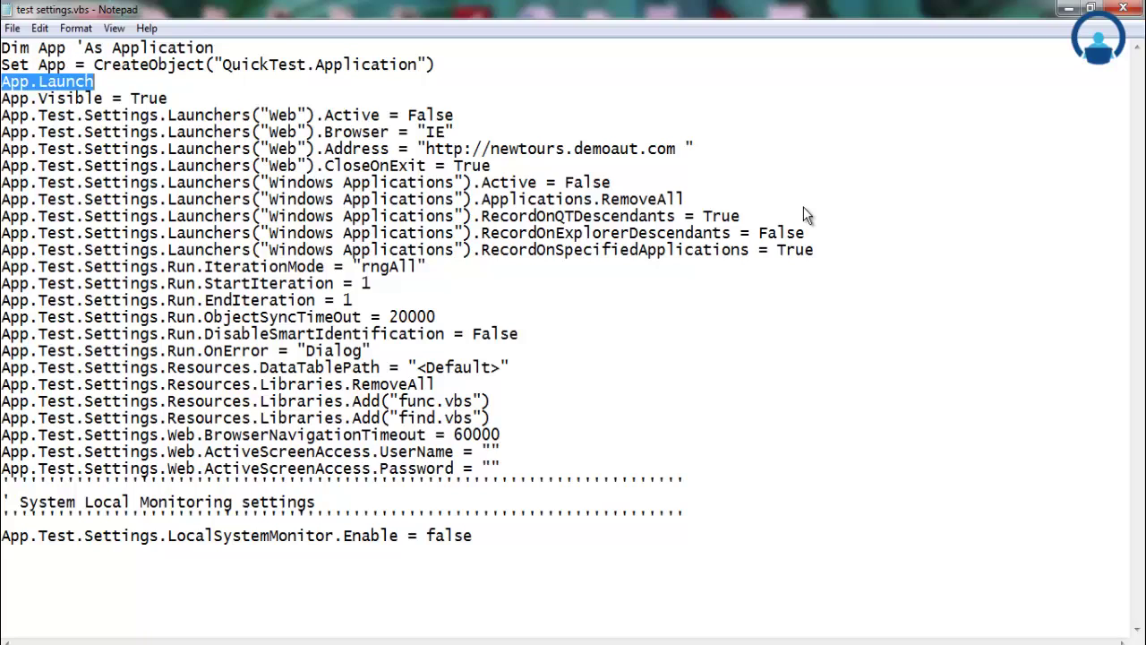
pyautogui.press('Down')
pyautogui.press('Home')
pyautogui.hotkey('ctrl', 'shift', 'Right')
pyautogui.hotkey('ctrl', 'shift', 'Right')
pyautogui.hotkey('ctrl', 'shift', 'Right')
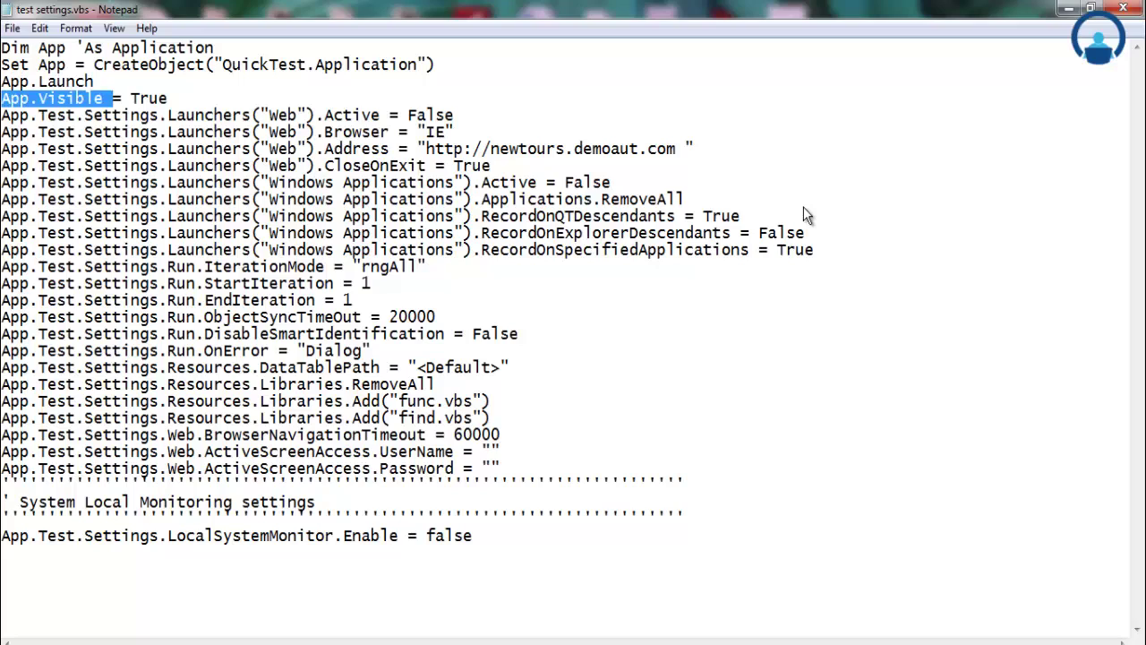
pyautogui.press('Down')
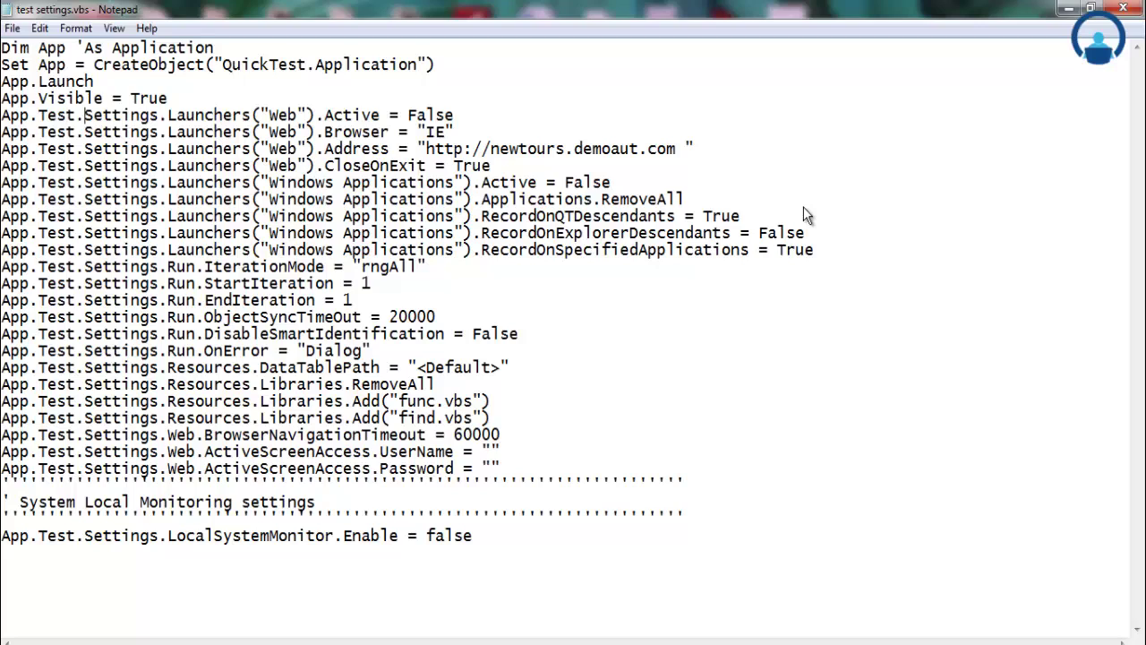
# Step: Examine the App object reference in the App.Visible line and compare it with the QuickTest Professional window
pyautogui.doubleClick(21, 115)
pyautogui.click(75, 115)
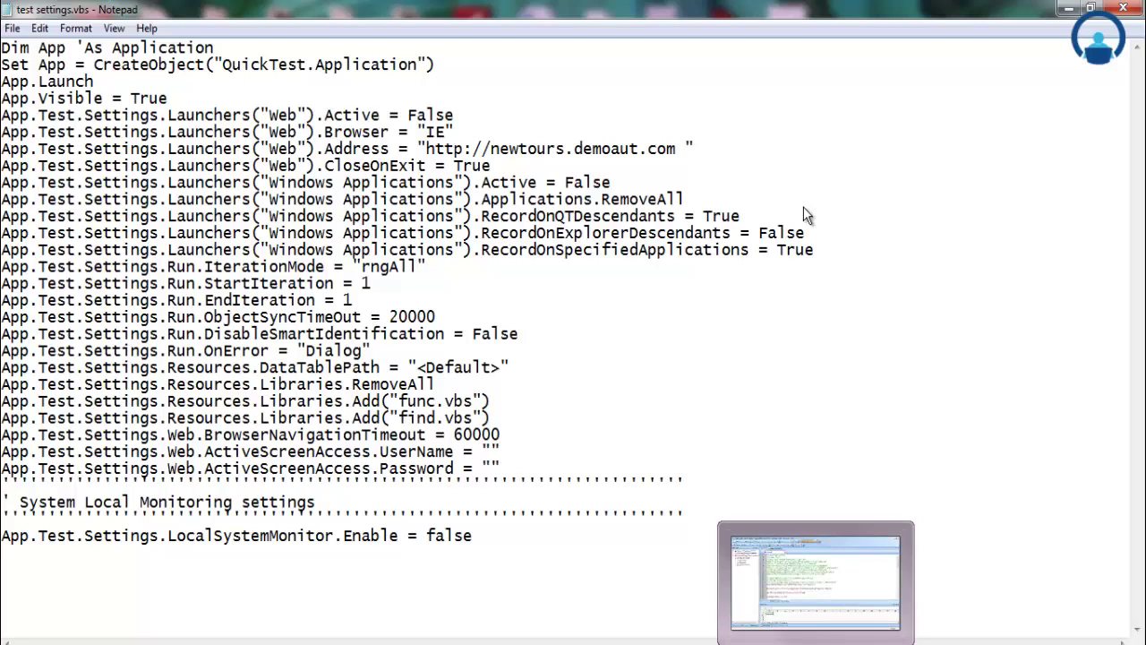
pyautogui.press('Up')
pyautogui.press('Home')
pyautogui.hotkey('ctrl', 'shift', 'Right')
pyautogui.press('Left')
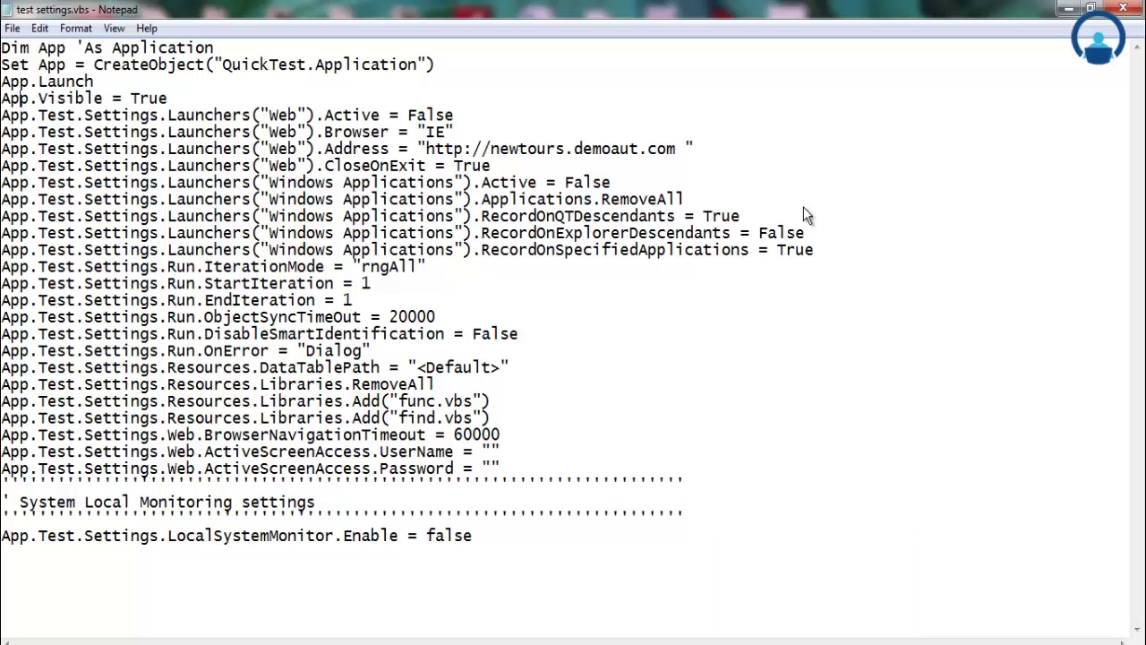
pyautogui.hotkey('shift', 'Right')
pyautogui.hotkey('shift', 'Right')
pyautogui.hotkey('shift', 'Right')
pyautogui.hotkey('alt', 'Tab')
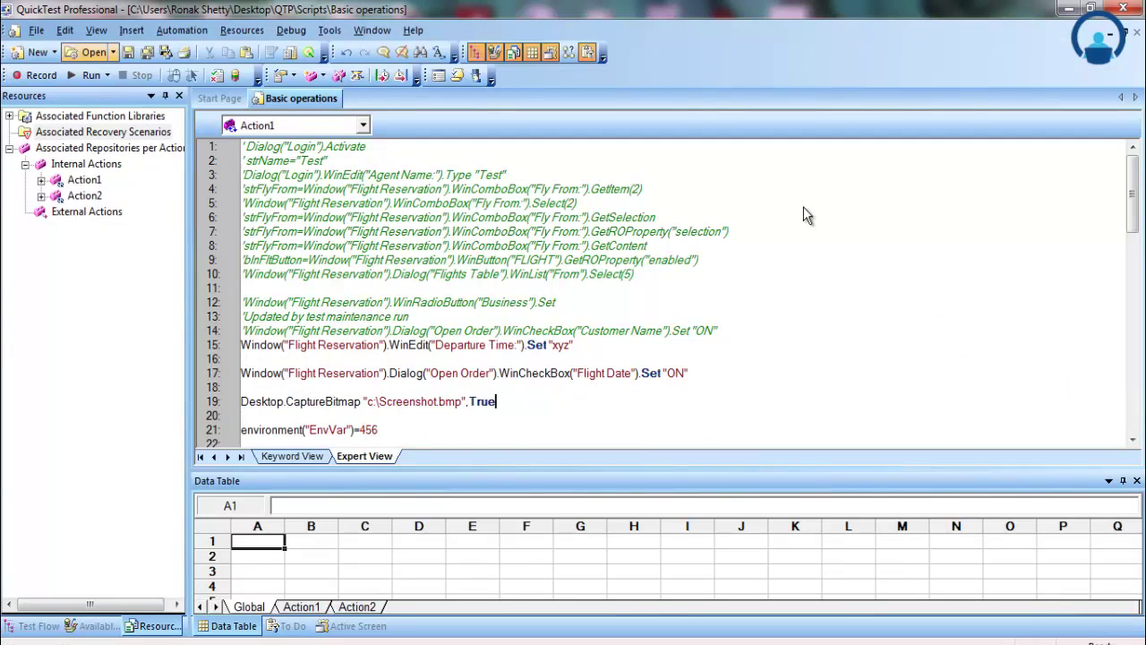
pyautogui.hotkey('alt', 'Tab')
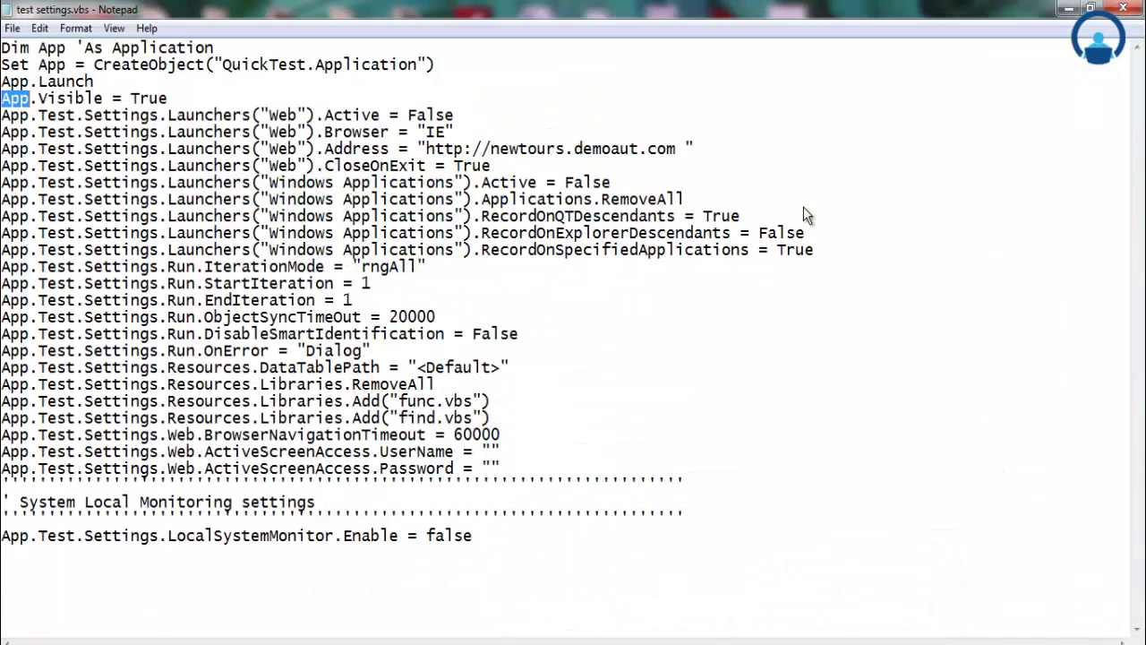
# Step: Switch to QuickTest Professional, view the Test Settings properties, and return to the script in Notepad
pyautogui.hotkey('alt', 'Tab')
pyautogui.hotkey('alt', 'f')
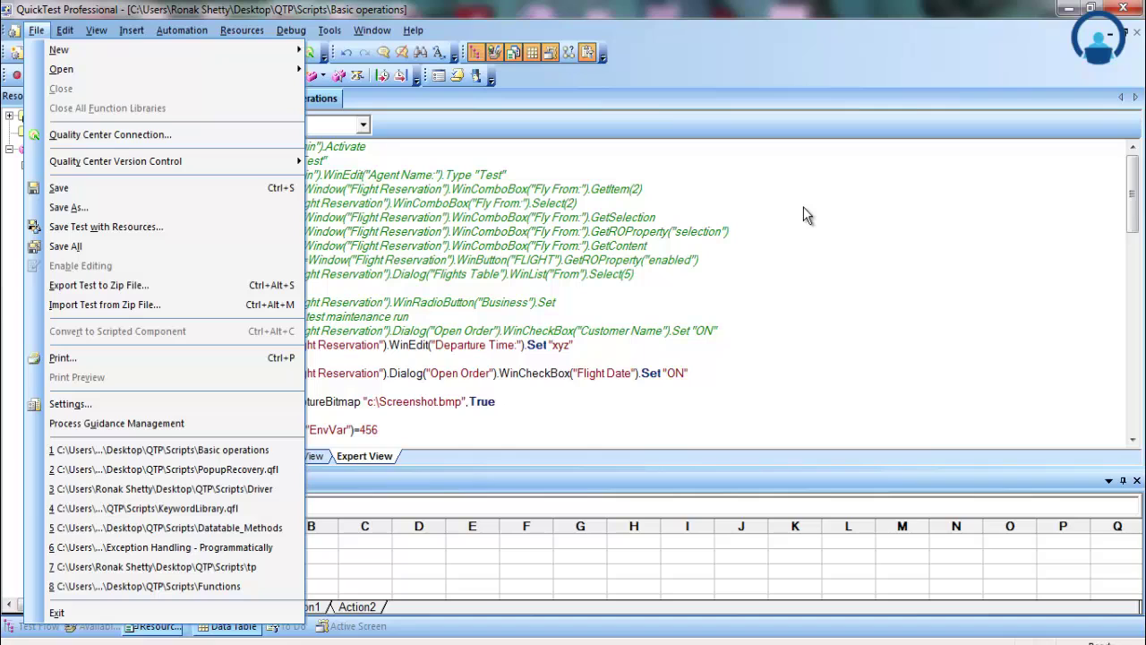
pyautogui.press('Return')
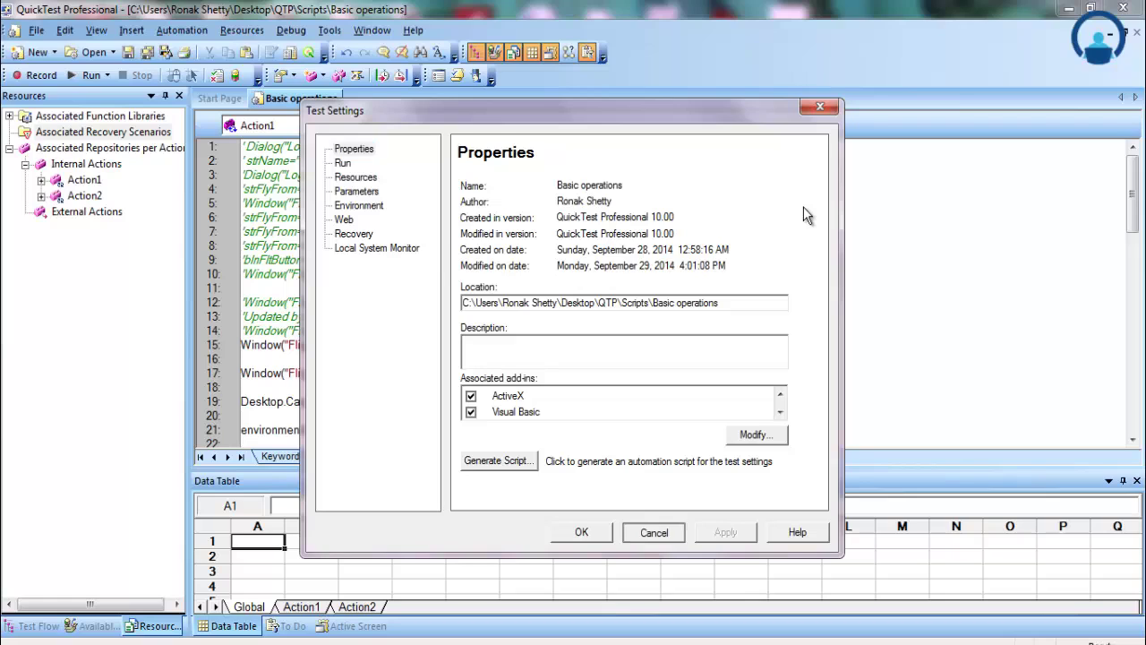
pyautogui.press('Escape')
pyautogui.hotkey('alt', 'Tab')
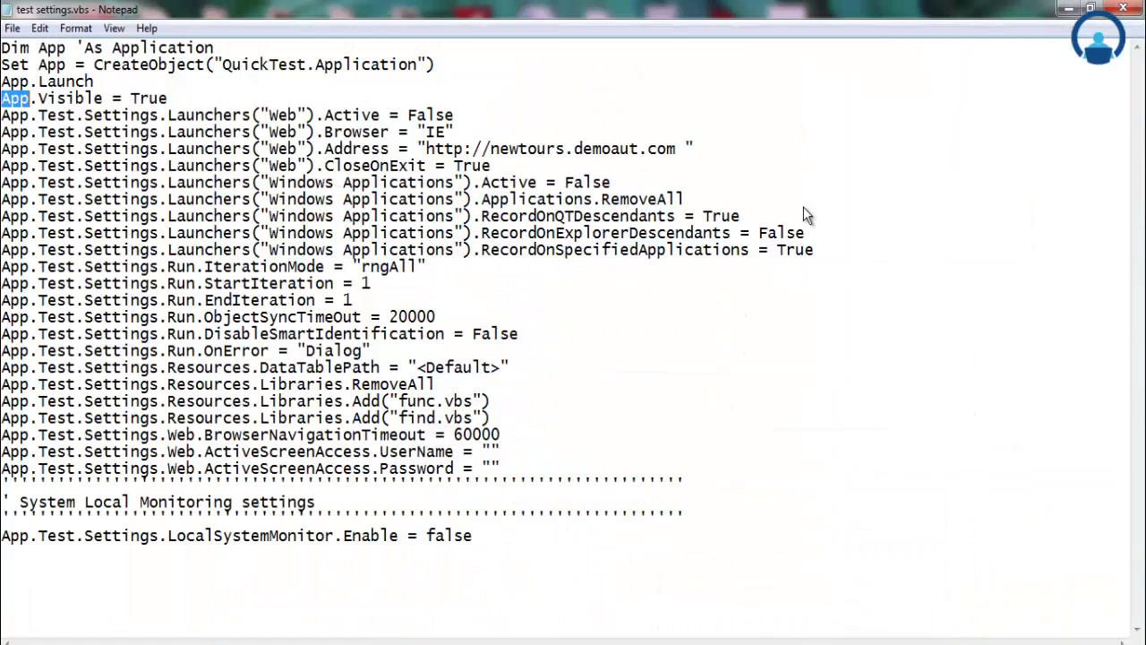
# Step: Examine the parts of the App.Test.Settings.Launchers("Web").Active line, including the Launchers object
pyautogui.press('Left')
pyautogui.press('Down')
pyautogui.press('Down')
pyautogui.hotkey('shift', 'Home')
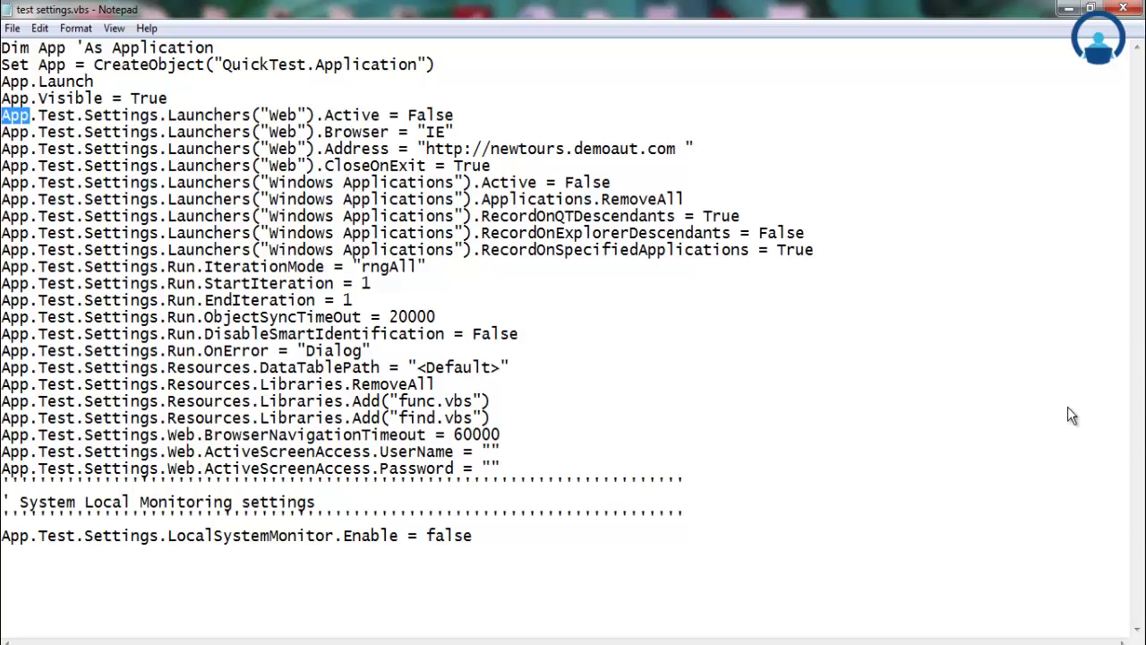
pyautogui.hotkey('ctrl', 'Right')
pyautogui.hotkey('ctrl', 'Right')
pyautogui.hotkey('ctrl', 'Right')
pyautogui.press('Right')
pyautogui.press('Right')
pyautogui.press('Right')
pyautogui.press('Right')
pyautogui.press('Right')
pyautogui.hotkey('shift', 'Right')
pyautogui.hotkey('shift', 'Right')
pyautogui.hotkey('shift', 'Right')
pyautogui.hotkey('shift', 'Right')
pyautogui.hotkey('shift', 'Right')
pyautogui.hotkey('shift', 'Right')
pyautogui.hotkey('shift', 'Right')
pyautogui.hotkey('shift', 'Right')
pyautogui.hotkey('shift', 'Right')
pyautogui.press('Right')
pyautogui.press('Right')
pyautogui.press('Right')
pyautogui.press('Right')
pyautogui.press('Right')
# Step: Switch to QuickTest Professional and open the Record and Run Settings
pyautogui.hotkey('alt', 'Tab')
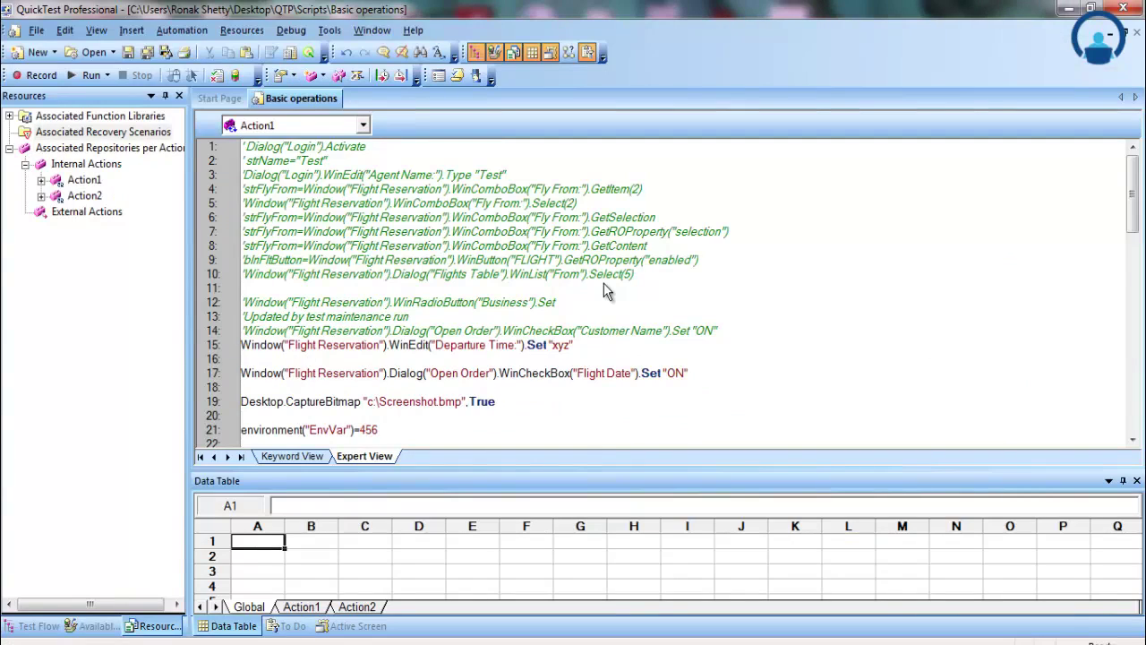
pyautogui.press('alt')
pyautogui.press('Right')
pyautogui.press('Right')
pyautogui.press('Right')
pyautogui.press('Right')
pyautogui.press('Right')
pyautogui.press('Down')
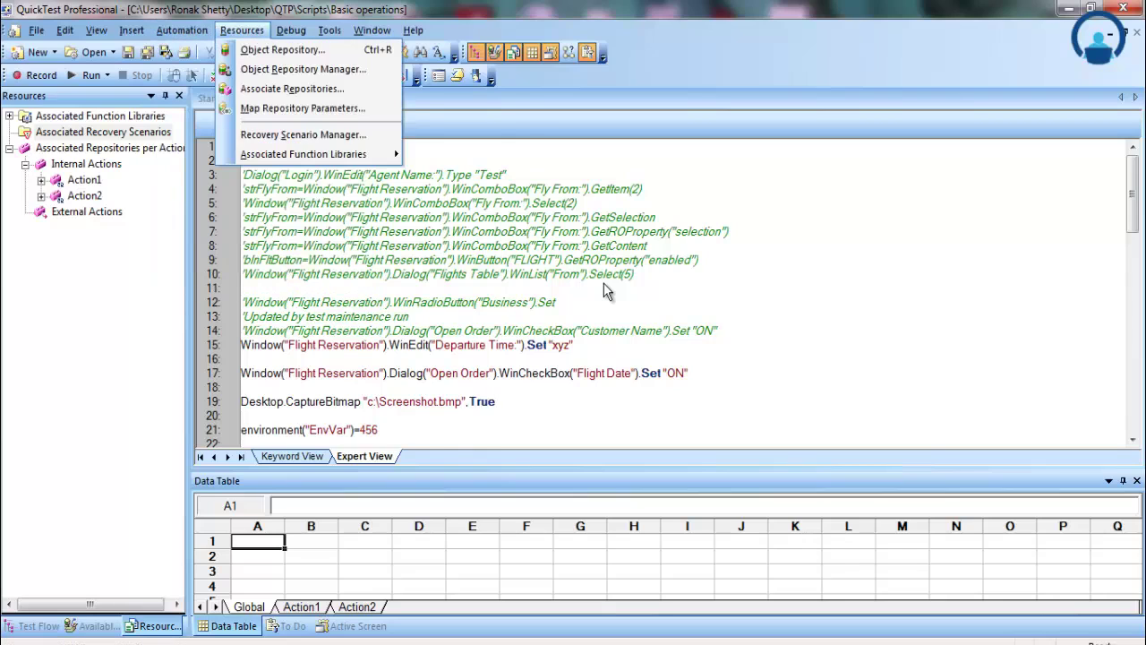
pyautogui.press('Right')
pyautogui.press('Right')
pyautogui.press('Left')
pyautogui.press('Left')
pyautogui.press('Left')
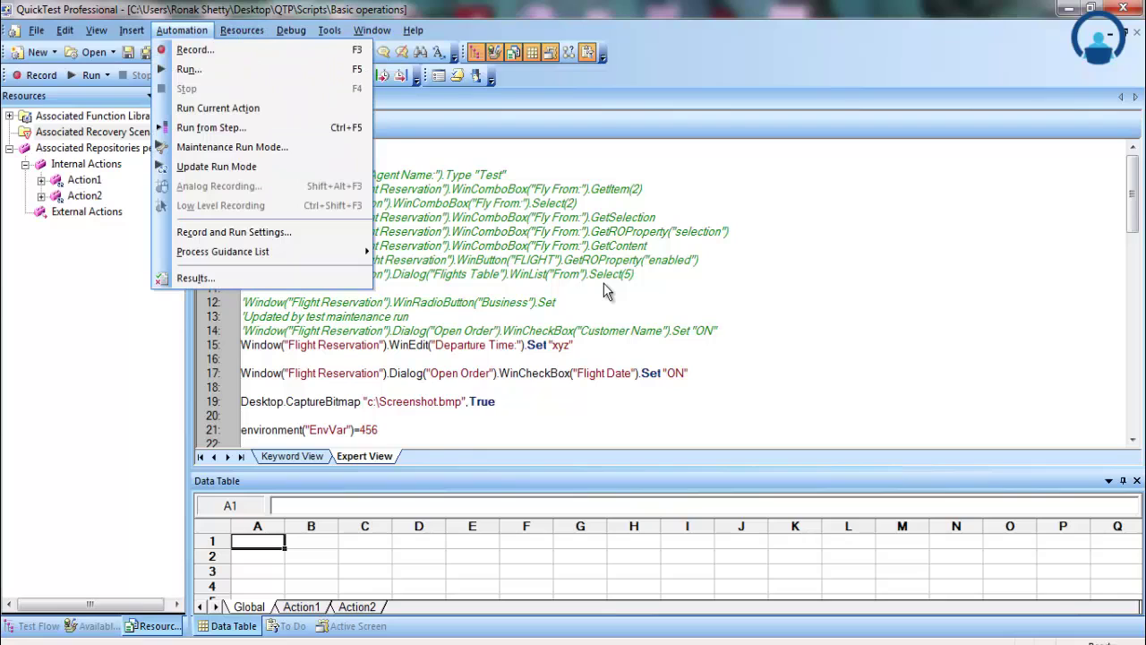
pyautogui.press('Down')
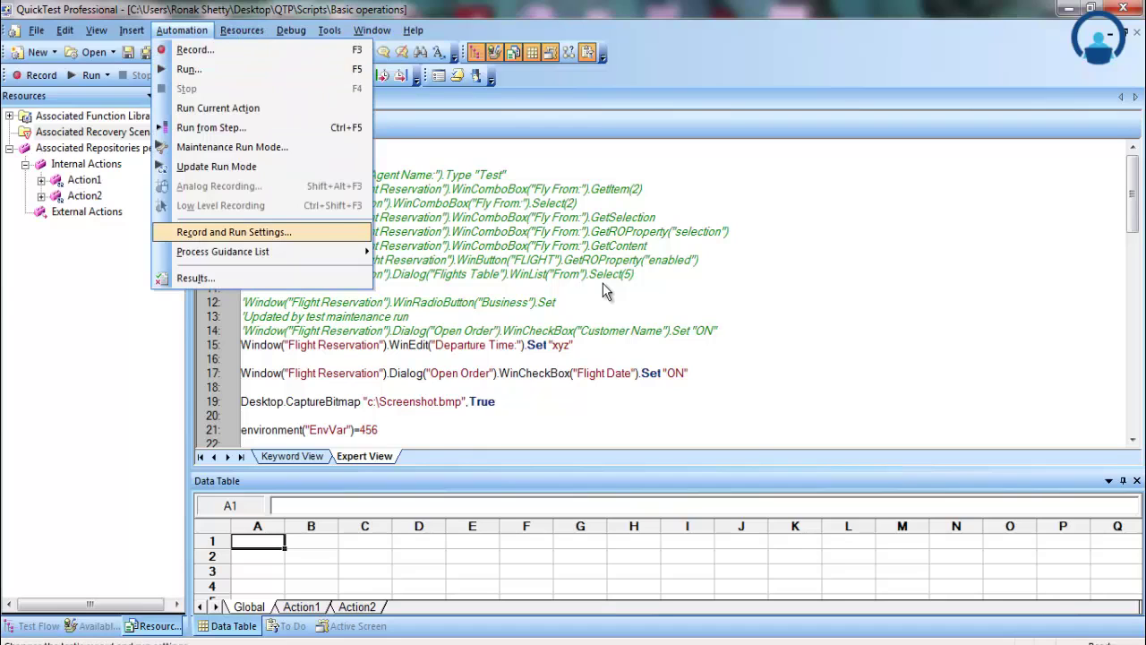
pyautogui.press('Return')
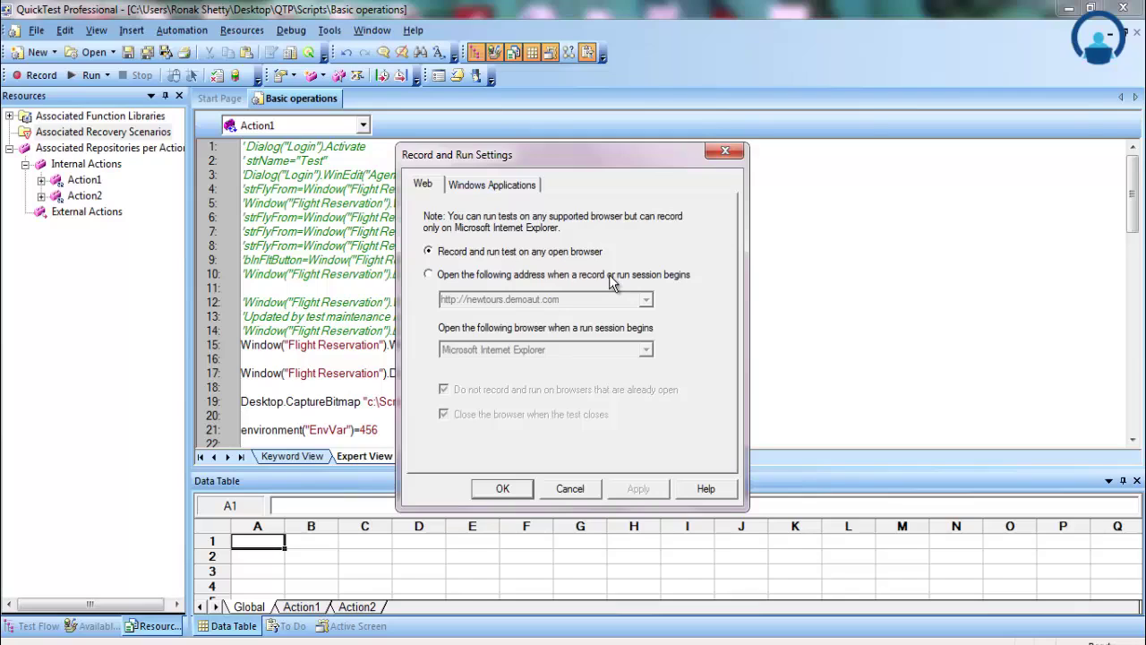
# Step: Choose to open the specified address when a record or run session begins, and check the available browser choices
pyautogui.click(608, 274)
pyautogui.press('Tab')
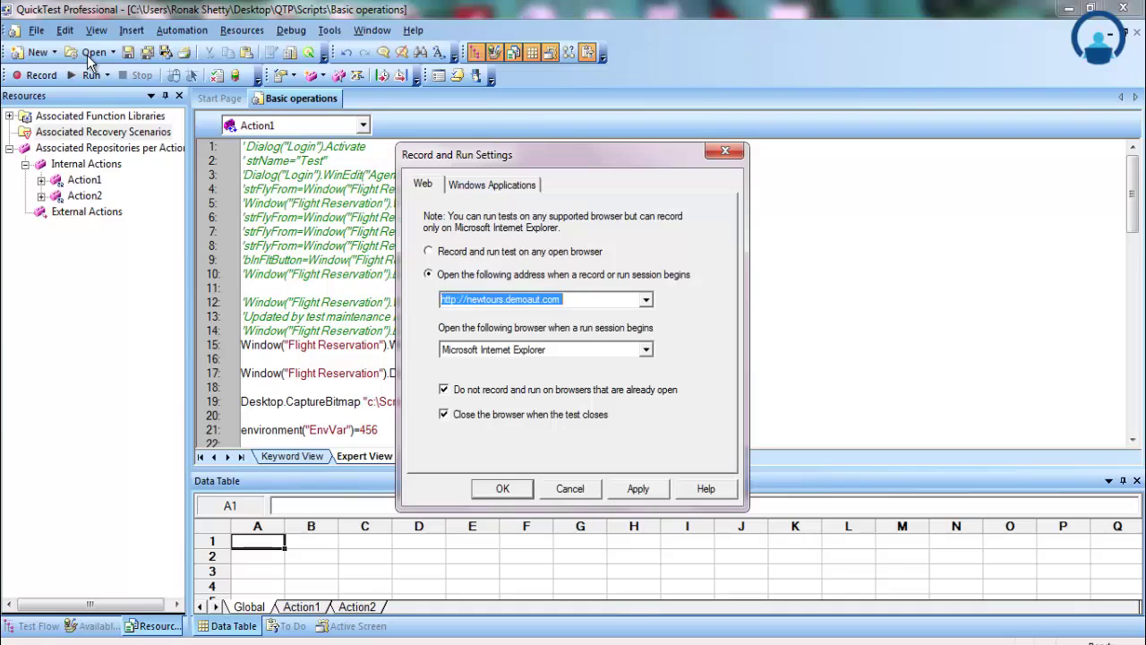
pyautogui.press('Tab')
pyautogui.hotkey('alt', 'Down')
pyautogui.click(285, 334)
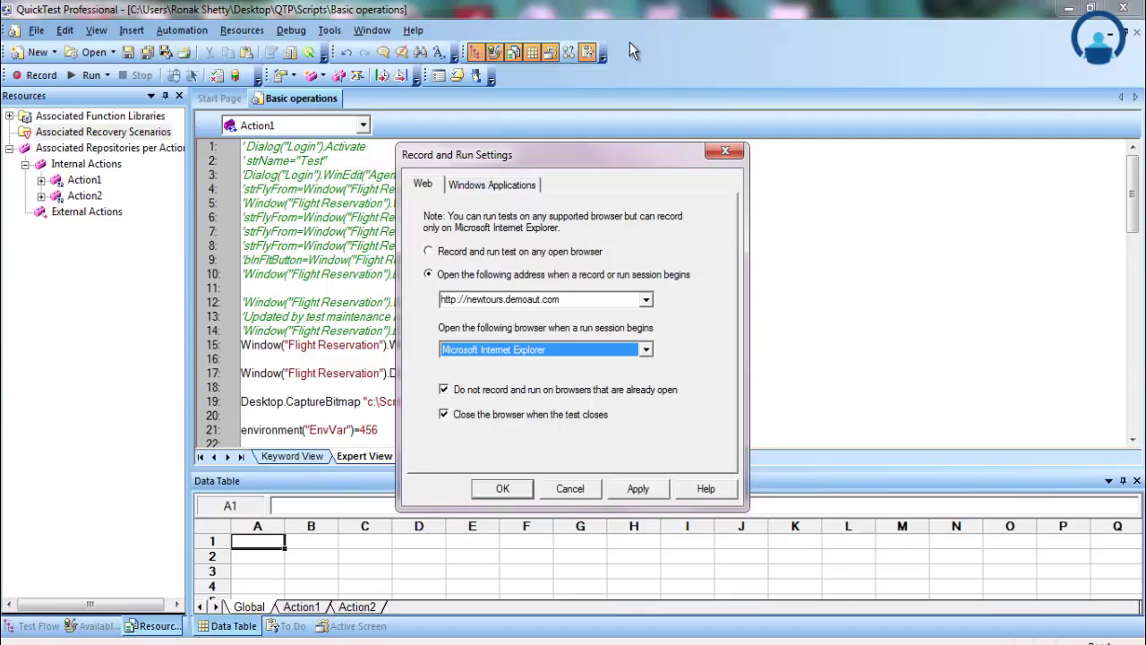
# Step: Set web tests to record and run on any open browser and accept the Record and Run Settings
pyautogui.hotkey('shift', 'Tab')
pyautogui.hotkey('shift', 'Tab')
pyautogui.press('Up')
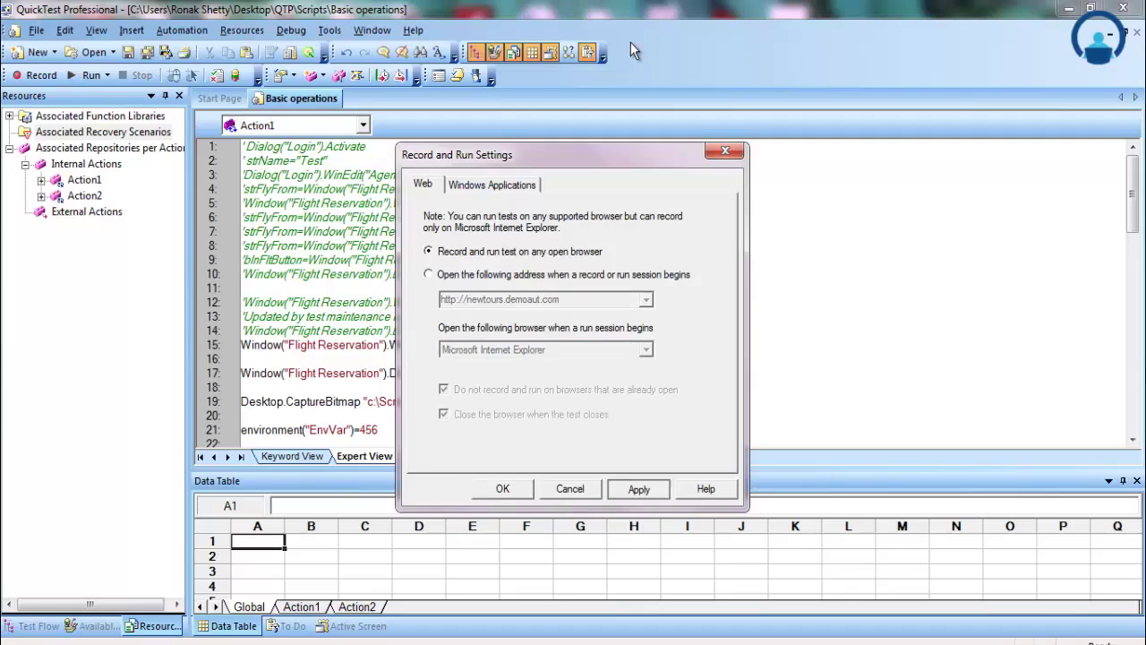
pyautogui.press('Return')
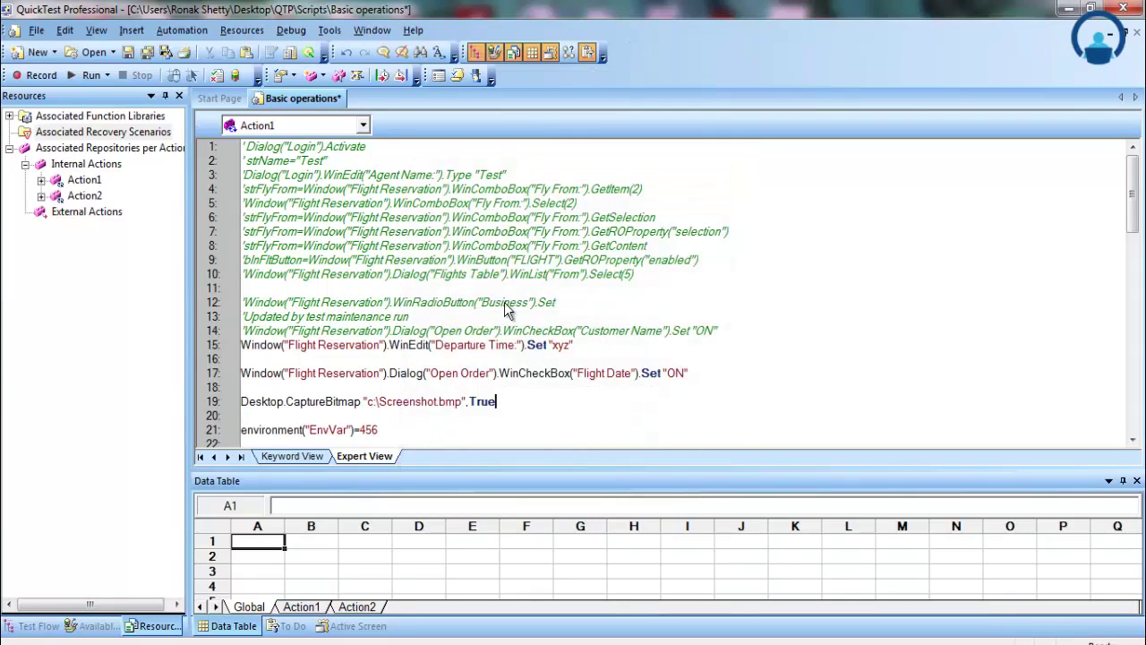
# Step: Switch to the test settings script in Notepad and examine the Web launcher's Address and Browser values
pyautogui.hotkey('alt', 'Tab')
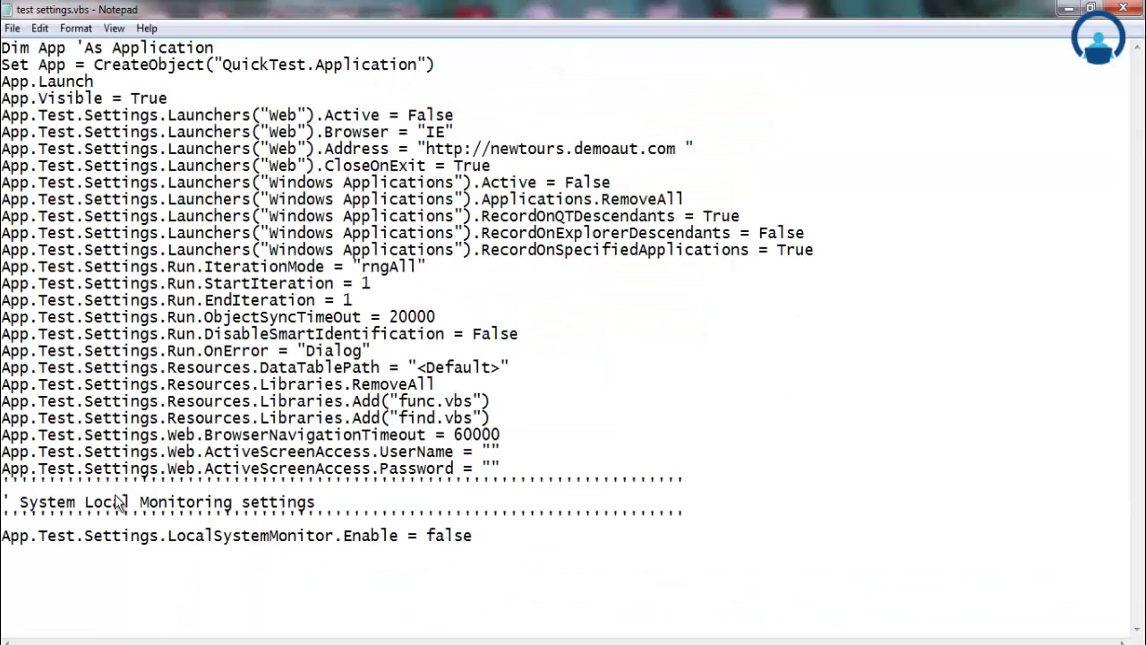
pyautogui.moveTo(426, 149); pyautogui.dragTo(675, 149)
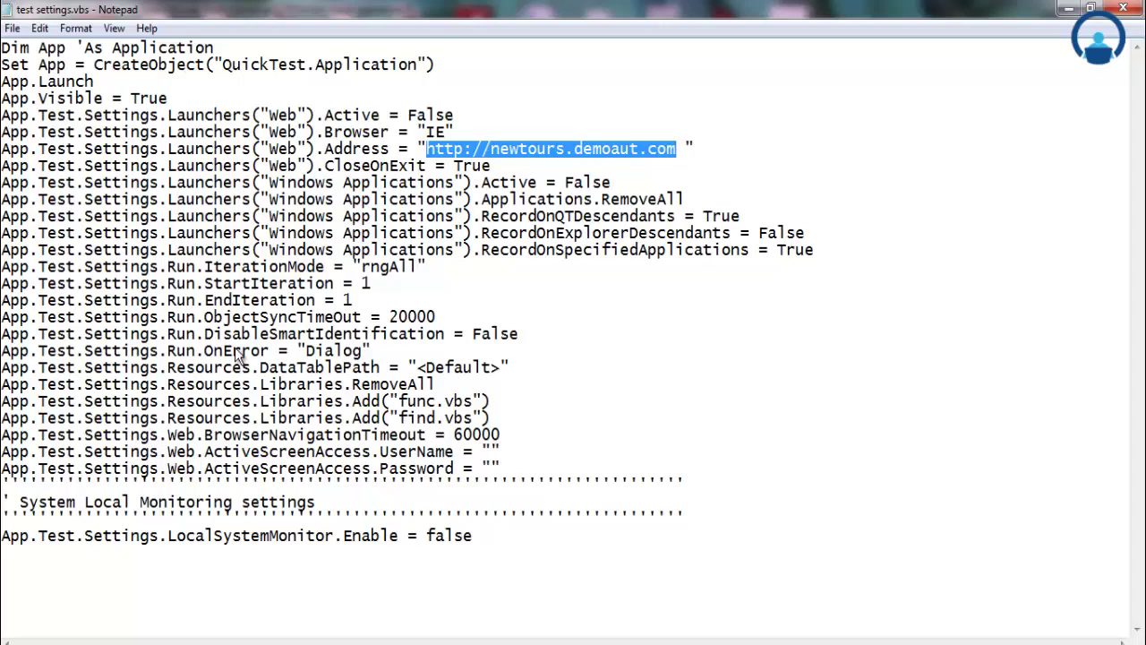
pyautogui.moveTo(426, 132); pyautogui.dragTo(455, 132)
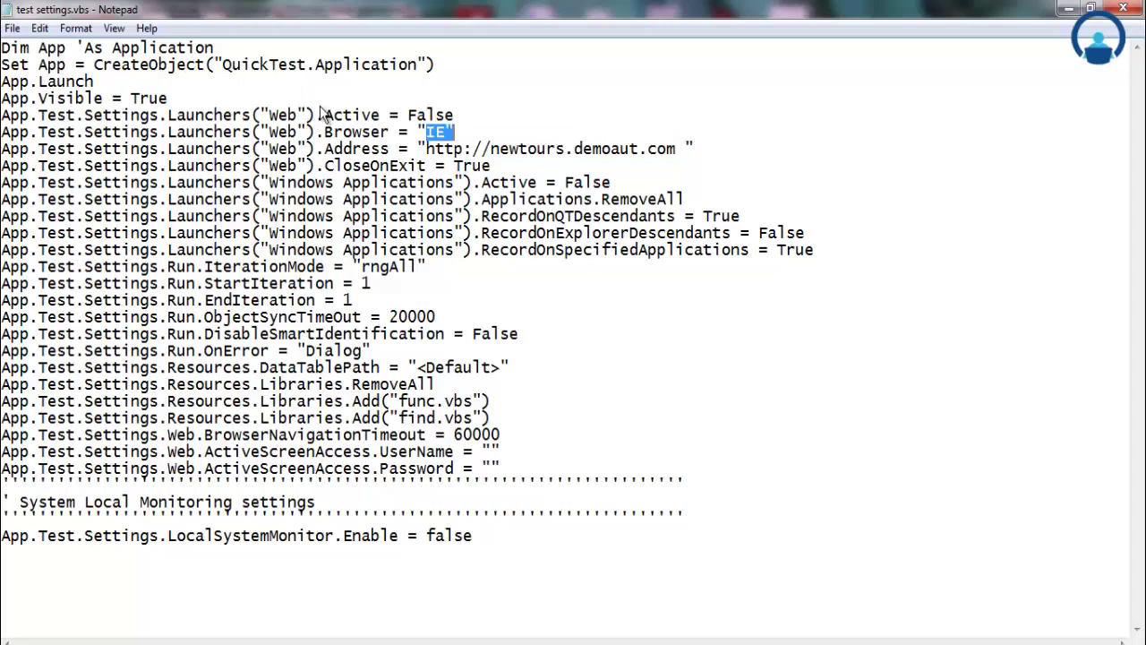
pyautogui.click(504, 199)
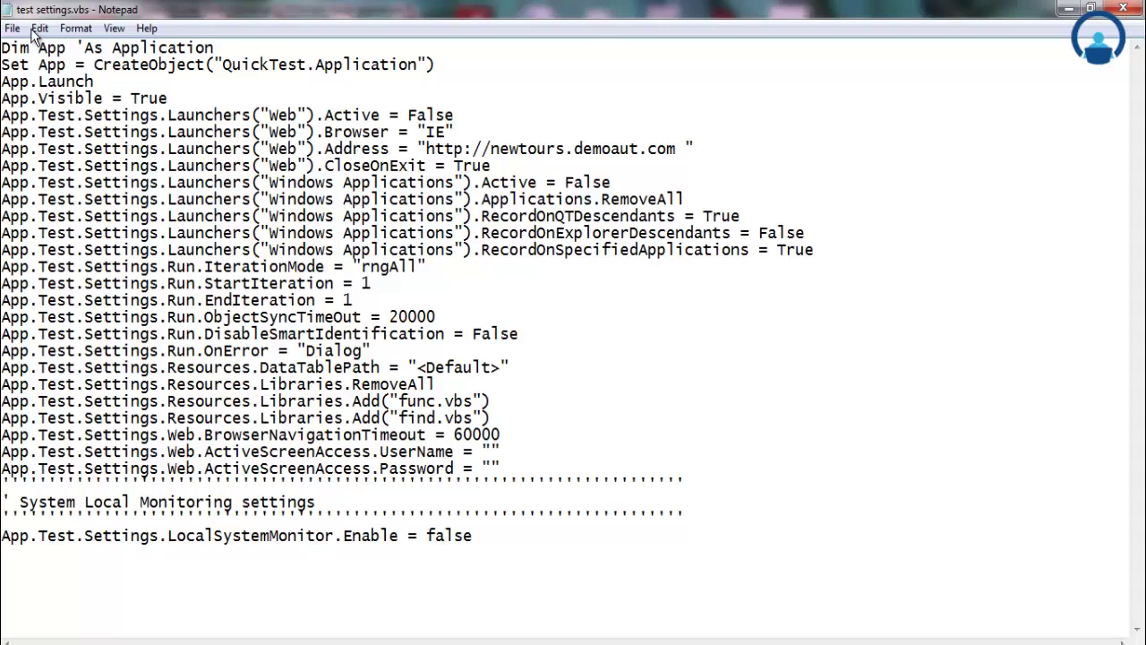
# Step: Examine the DisableSmartIdentification setting and the Libraries.Add lines for func.vbs and find.vbs in the script
pyautogui.moveTo(204, 334); pyautogui.dragTo(520, 334)
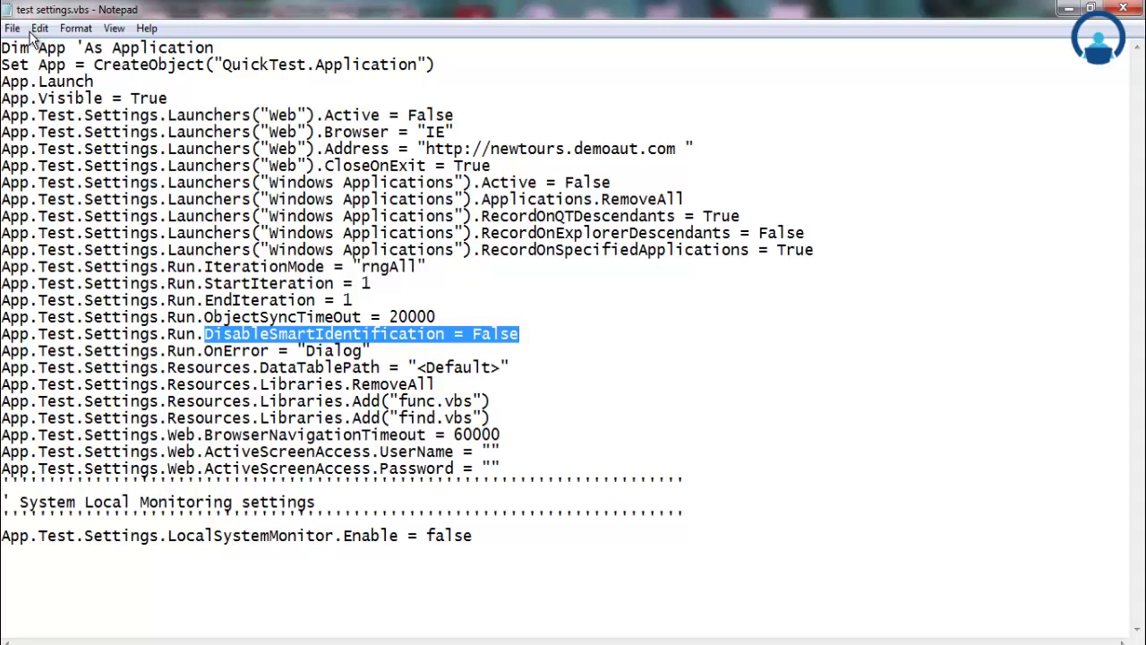
pyautogui.click(223, 401)
pyautogui.moveTo(260, 402)
pyautogui.mouseDown()
pyautogui.moveTo(258, 418)
pyautogui.moveTo(491, 417)
pyautogui.mouseUp()
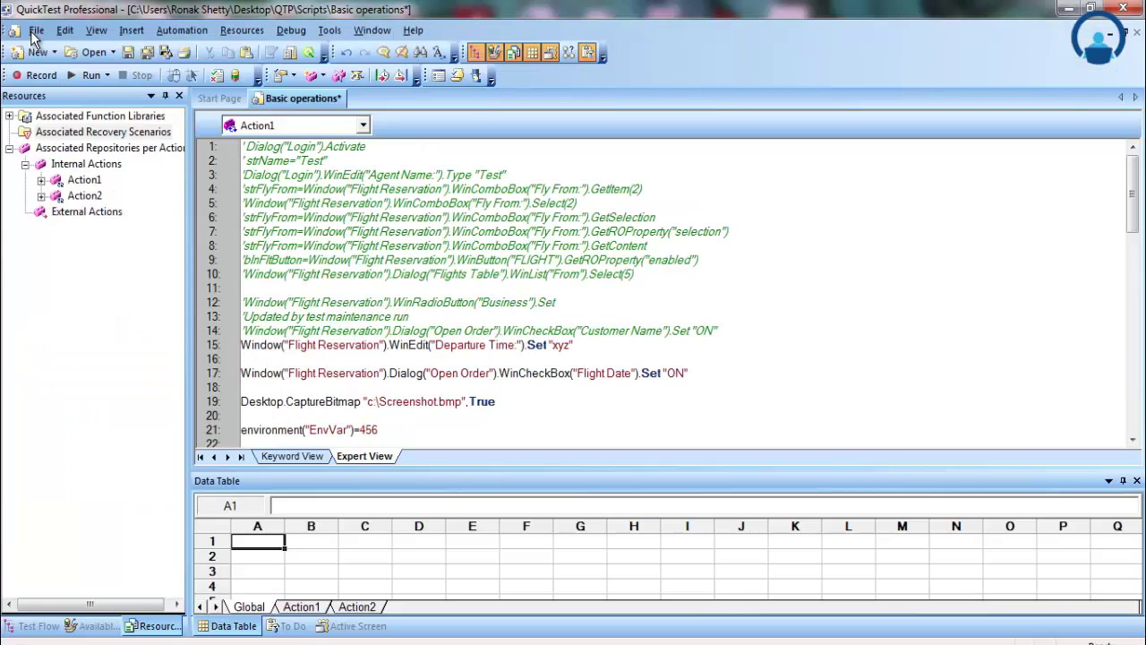
# Step: Switch to QuickTest Professional and check which function libraries are associated with the test
pyautogui.click(242, 30)
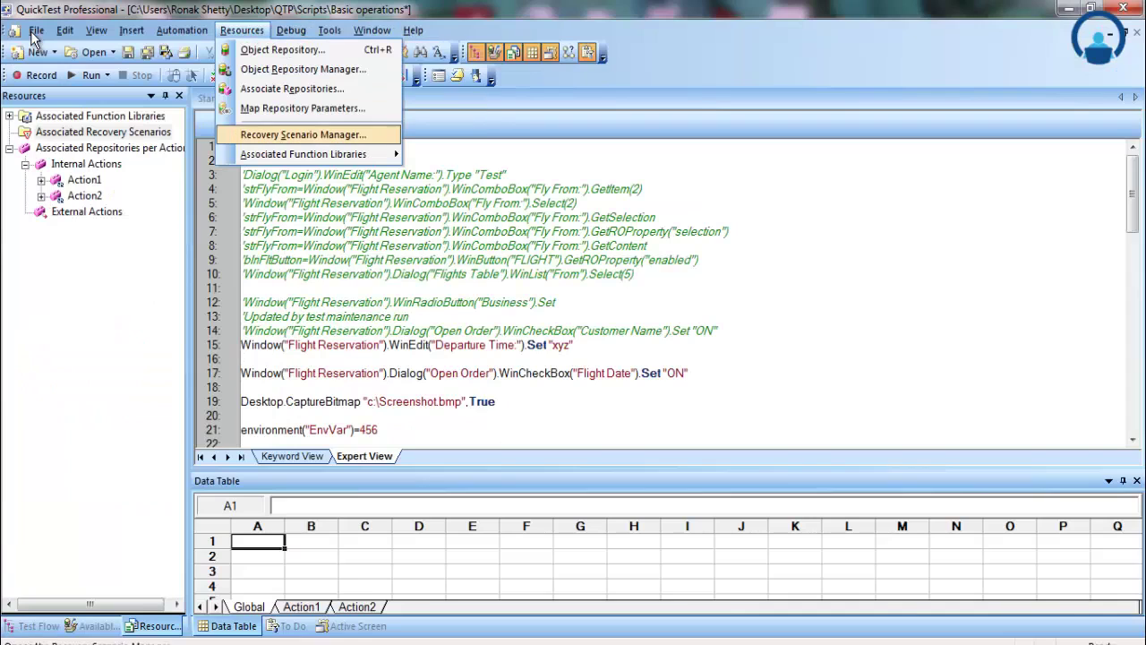
pyautogui.moveTo(303, 154)
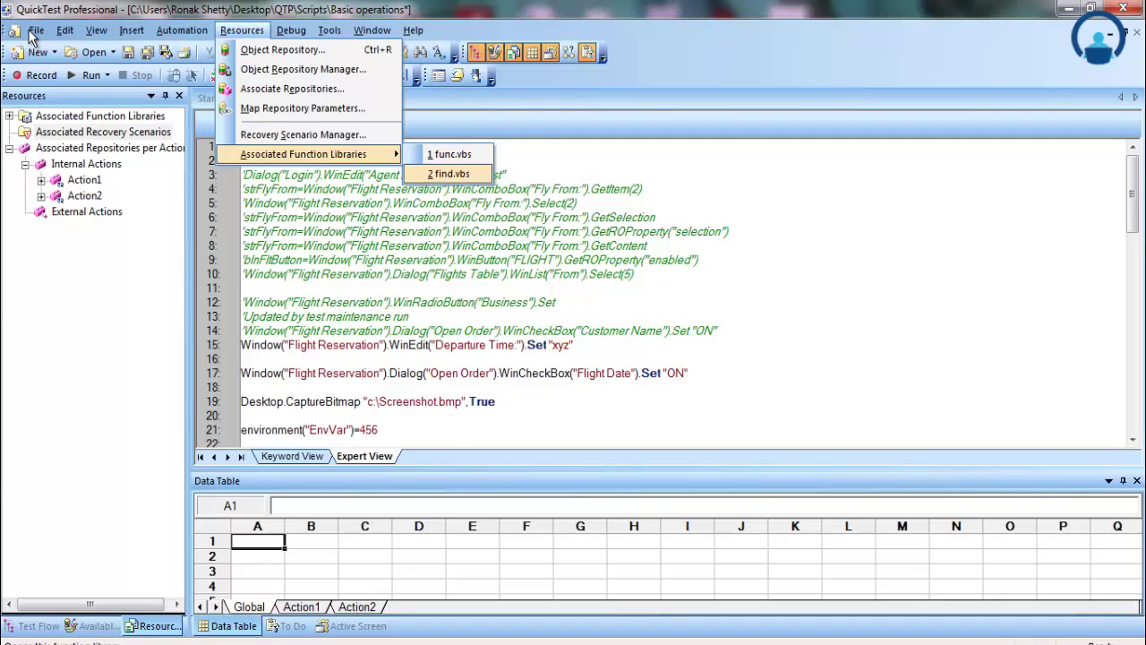
pyautogui.click(95, 412)
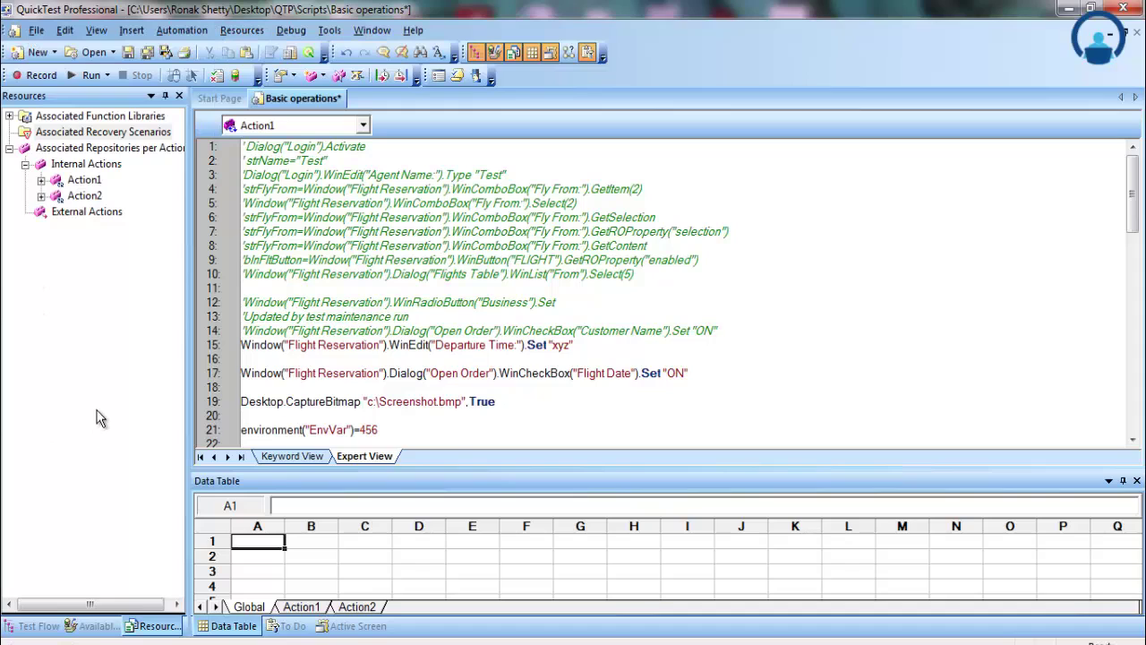
# Step: Return to the test settings script in Notepad and review it from the App declaration to the System Local Monitoring comment
pyautogui.moveTo(817, 642)
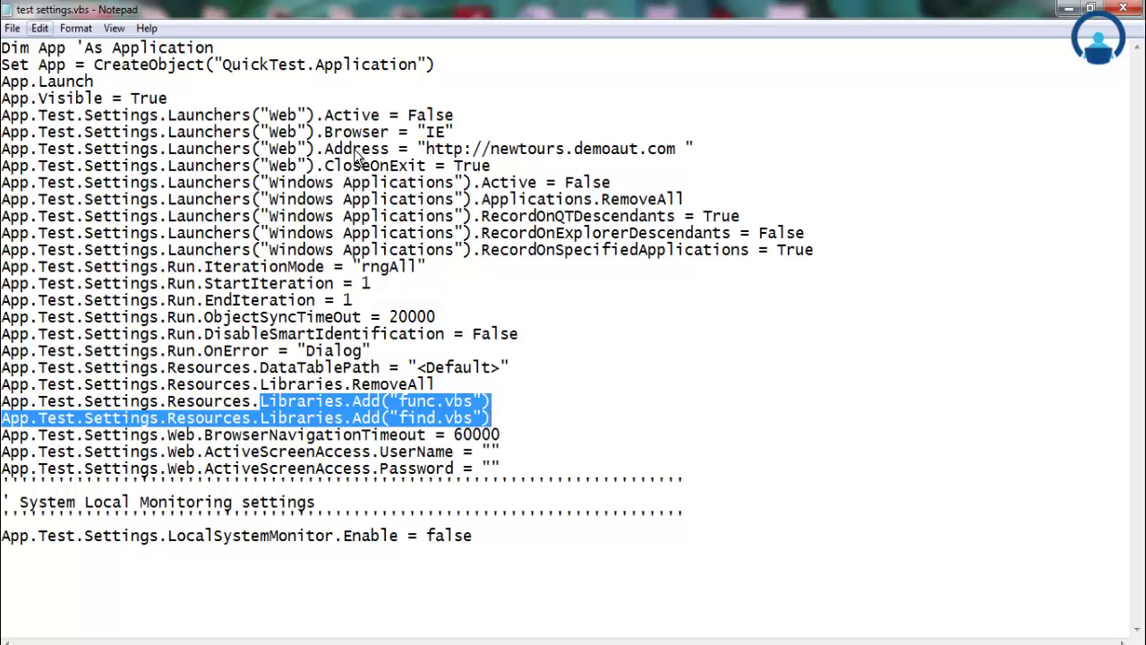
pyautogui.moveTo(30, 48); pyautogui.dragTo(122, 150)
pyautogui.moveTo(348, 154); pyautogui.dragTo(240, 501)
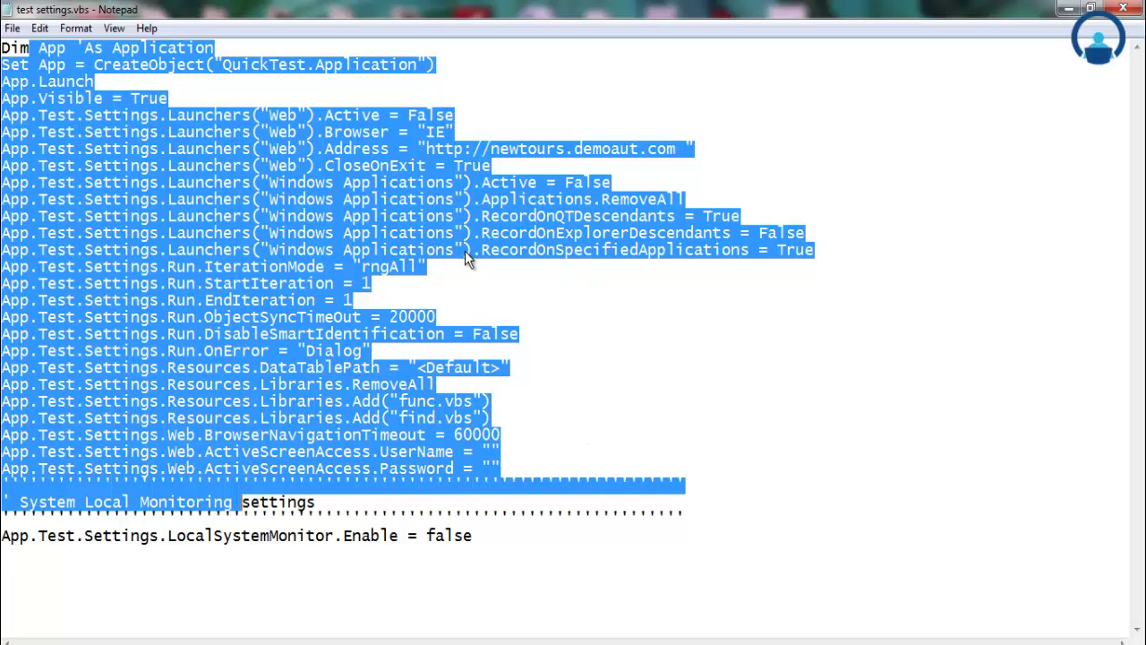
pyautogui.click(639, 332)
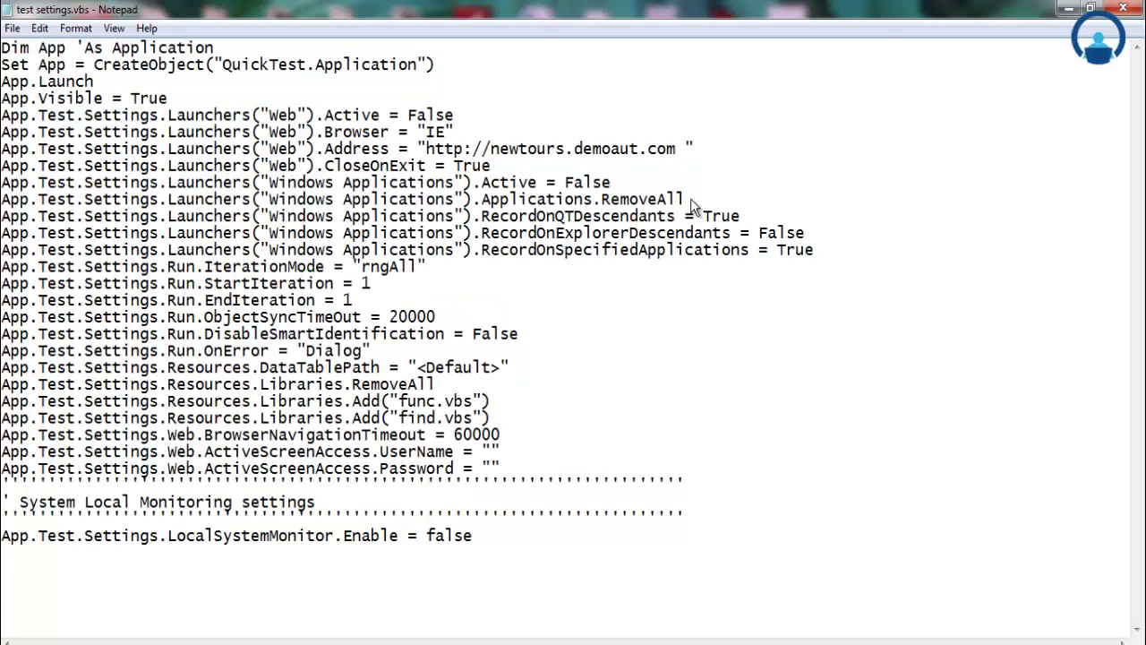
# Step: Highlight the test settings script from its last line up to the Set App line
pyautogui.hotkey('ctrl', 'End')
pyautogui.hotkey('shift', 'Up')
pyautogui.hotkey('shift', 'Up')
pyautogui.hotkey('shift', 'Up')
pyautogui.hotkey('shift', 'Up')
pyautogui.hotkey('shift', 'Up')
pyautogui.hotkey('shift', 'Up')
pyautogui.hotkey('shift', 'Up')
pyautogui.hotkey('shift', 'Up')
pyautogui.hotkey('shift', 'Up')
pyautogui.hotkey('shift', 'Up')
pyautogui.hotkey('shift', 'Up')
pyautogui.hotkey('shift', 'Up')
pyautogui.hotkey('shift', 'Up')
pyautogui.hotkey('shift', 'Up')
pyautogui.hotkey('shift', 'Up')
pyautogui.hotkey('shift', 'Up')
pyautogui.hotkey('shift', 'Up')
pyautogui.hotkey('shift', 'Up')
pyautogui.hotkey('shift', 'Up')
pyautogui.hotkey('shift', 'Up')
pyautogui.hotkey('shift', 'Up')
pyautogui.hotkey('shift', 'Up')
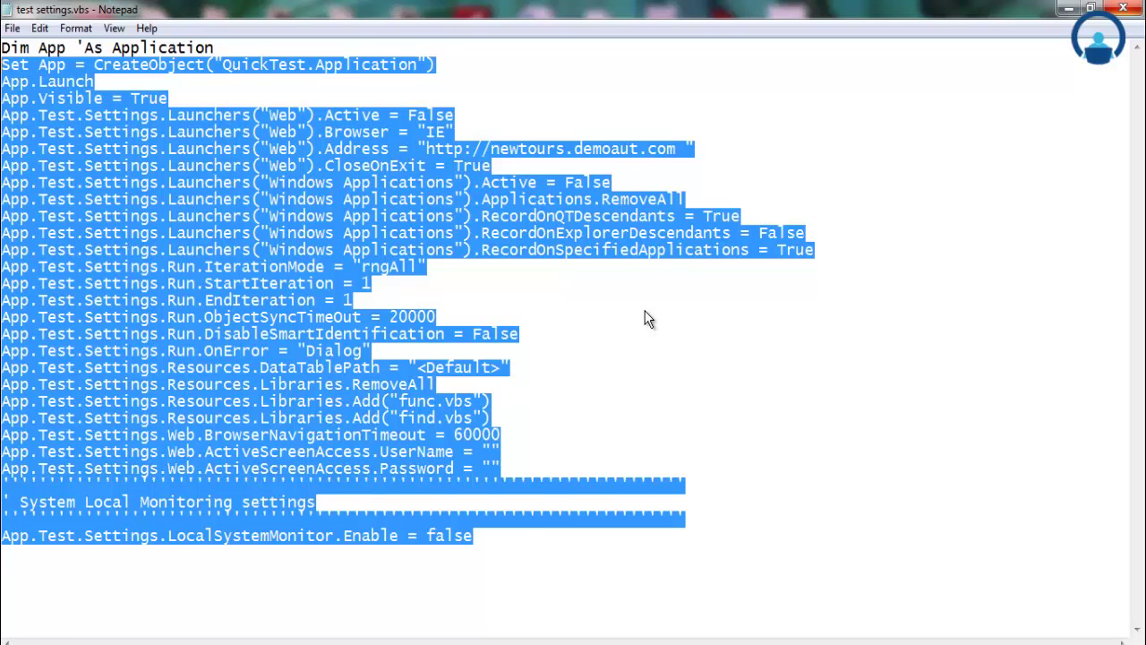
# Step: Switch to the AOM folder, open QTP options.vbs for editing in Notepad and maximize its window
pyautogui.hotkey('alt', 'Tab')
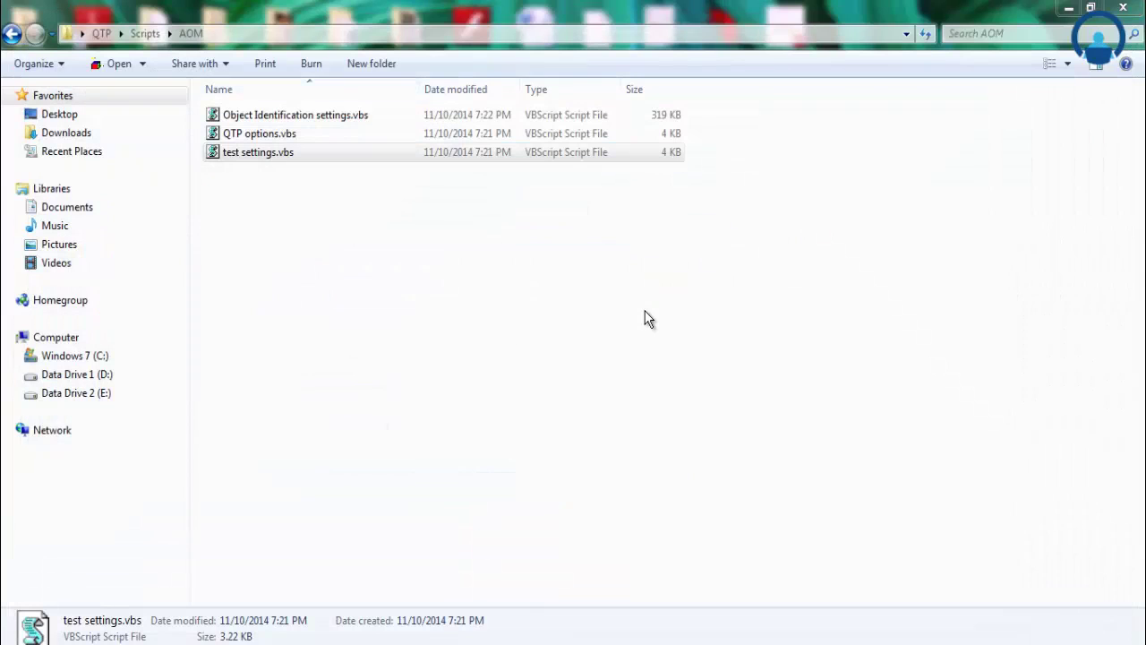
pyautogui.press('Up')
pyautogui.press('Up')
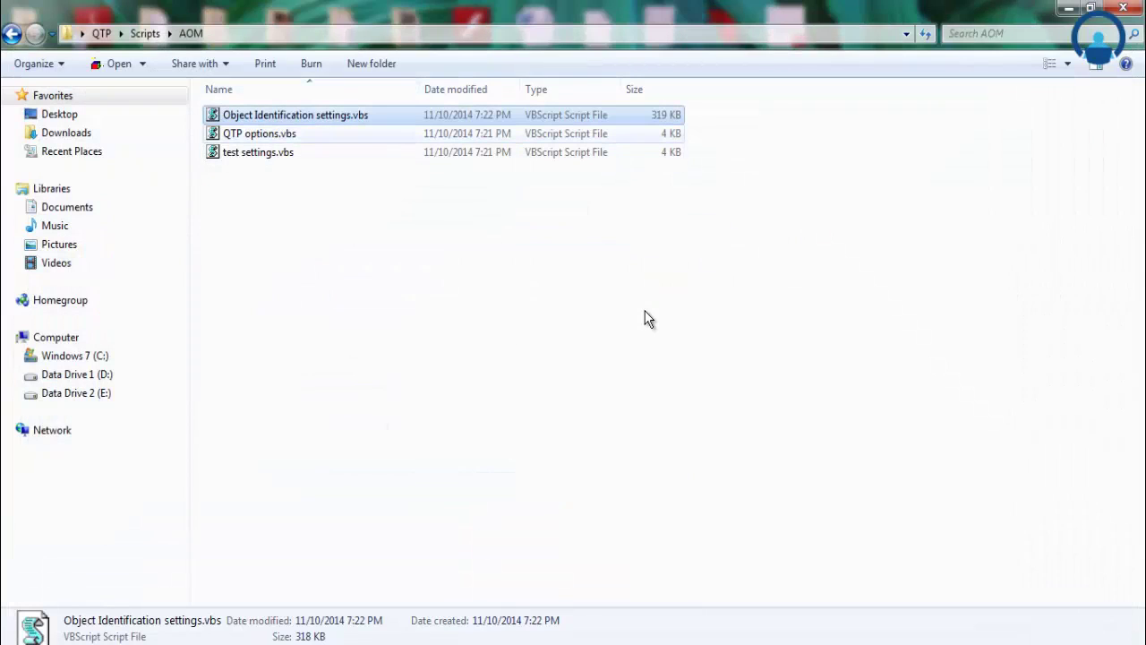
pyautogui.press('Down')
pyautogui.hotkey('shift', 'F10')
pyautogui.press('Down')
pyautogui.press('Return')
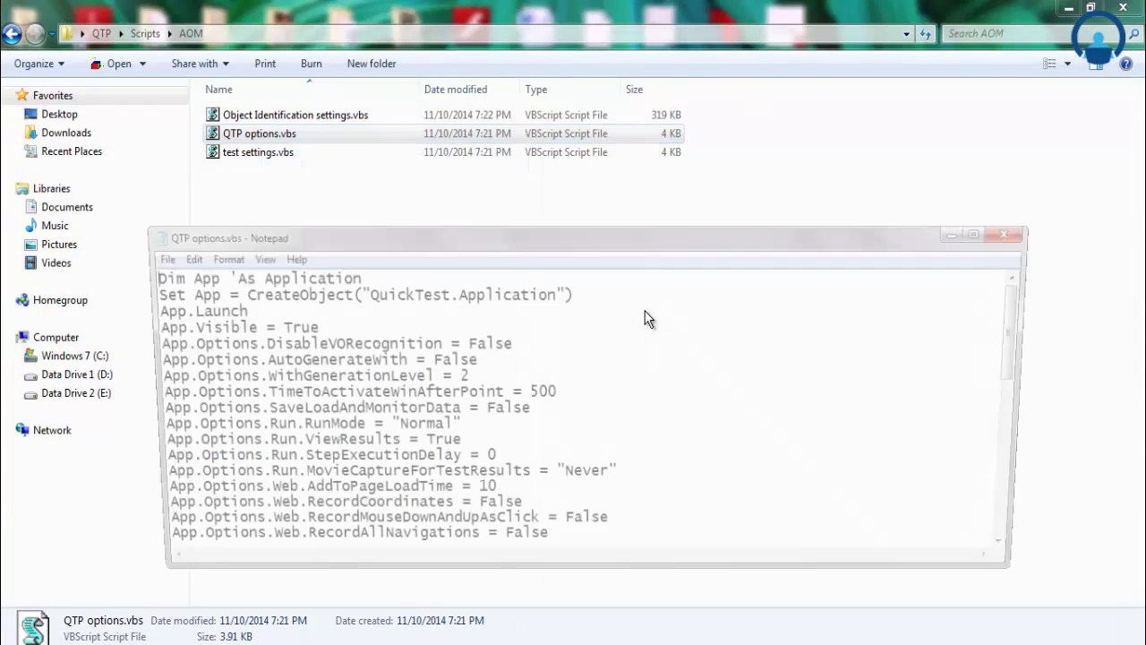
pyautogui.press('super+Up')
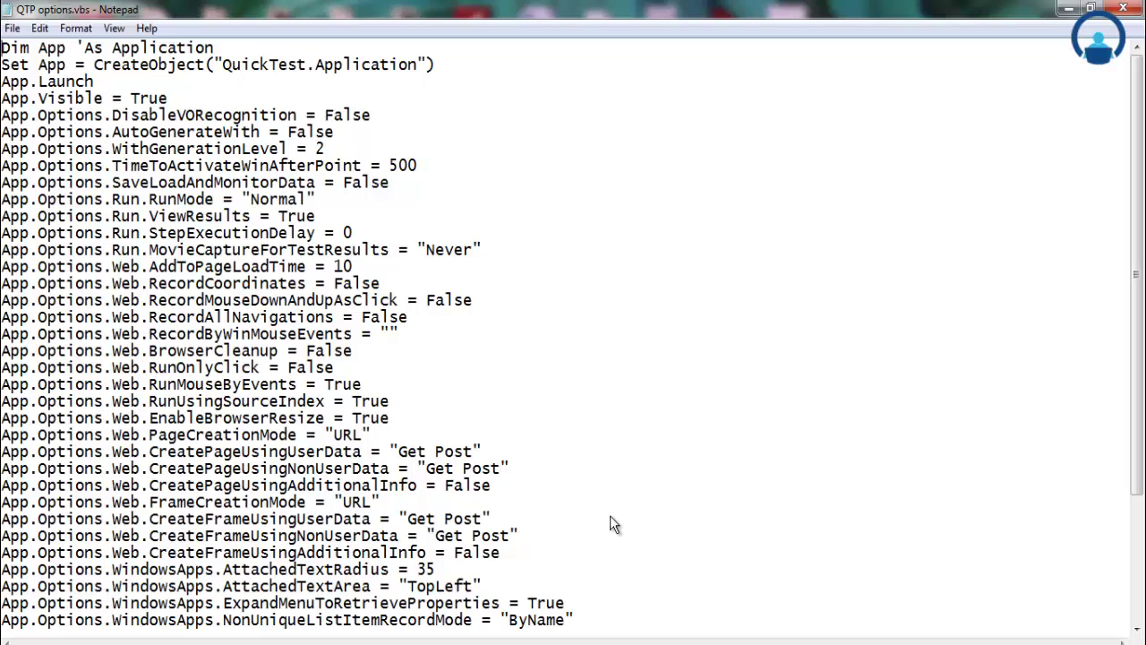
# Step: Examine the App declaration, the App.Launch line and the App.Options settings in the QTP options script
pyautogui.moveTo(37, 82); pyautogui.dragTo(36, 45)
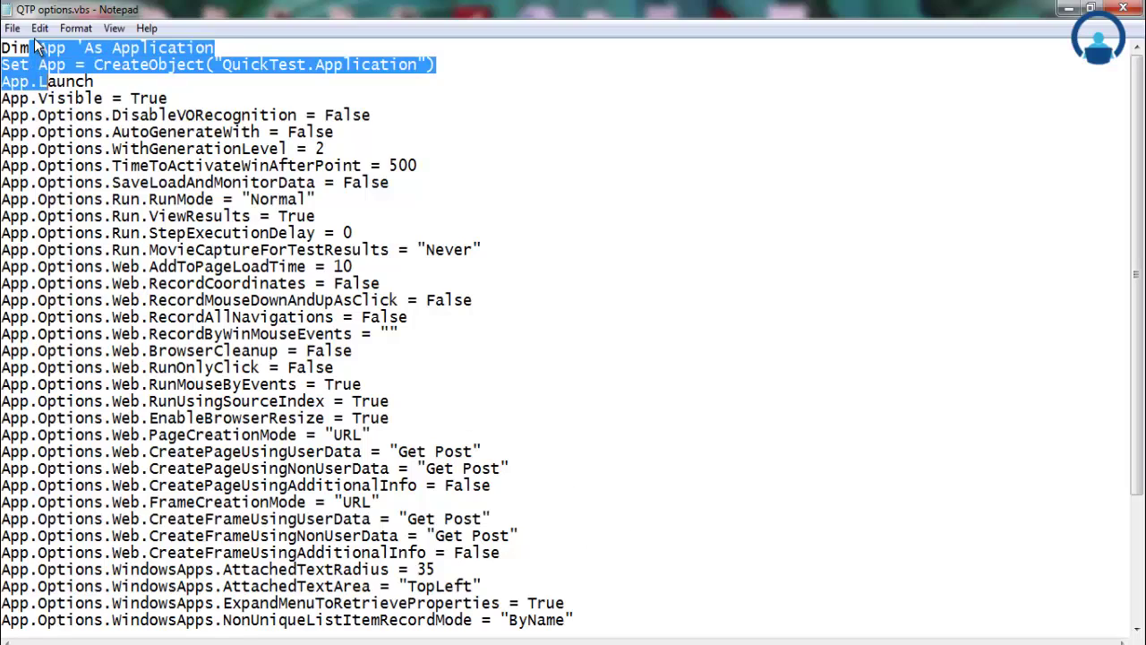
pyautogui.click(36, 45)
pyautogui.doubleClick(36, 46)
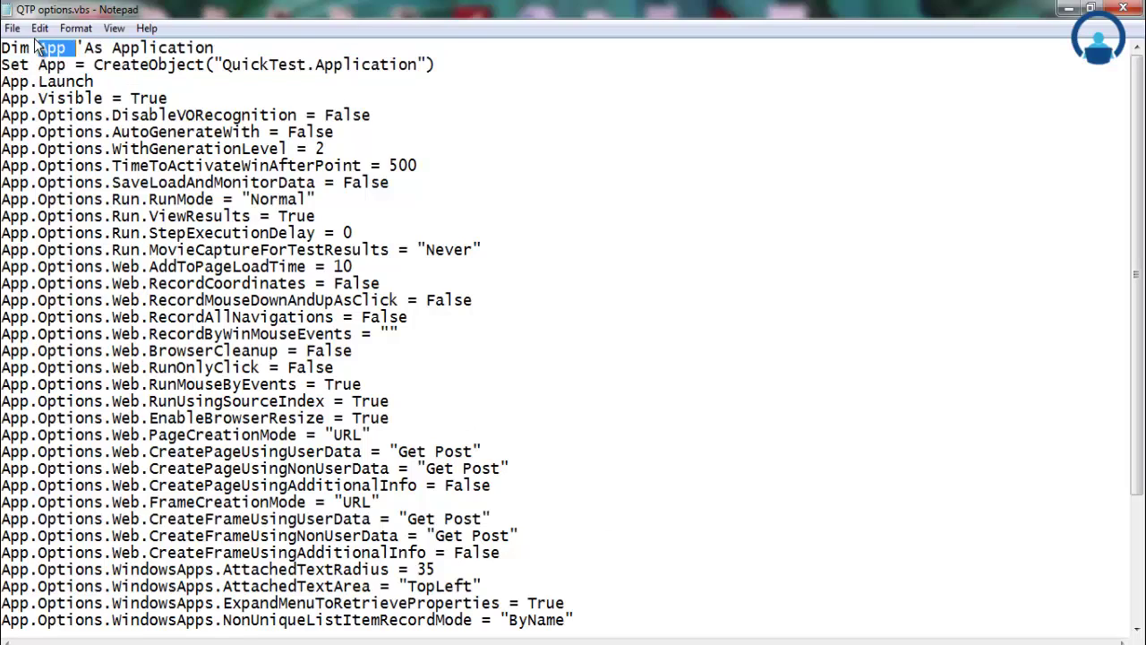
pyautogui.doubleClick(45, 82)
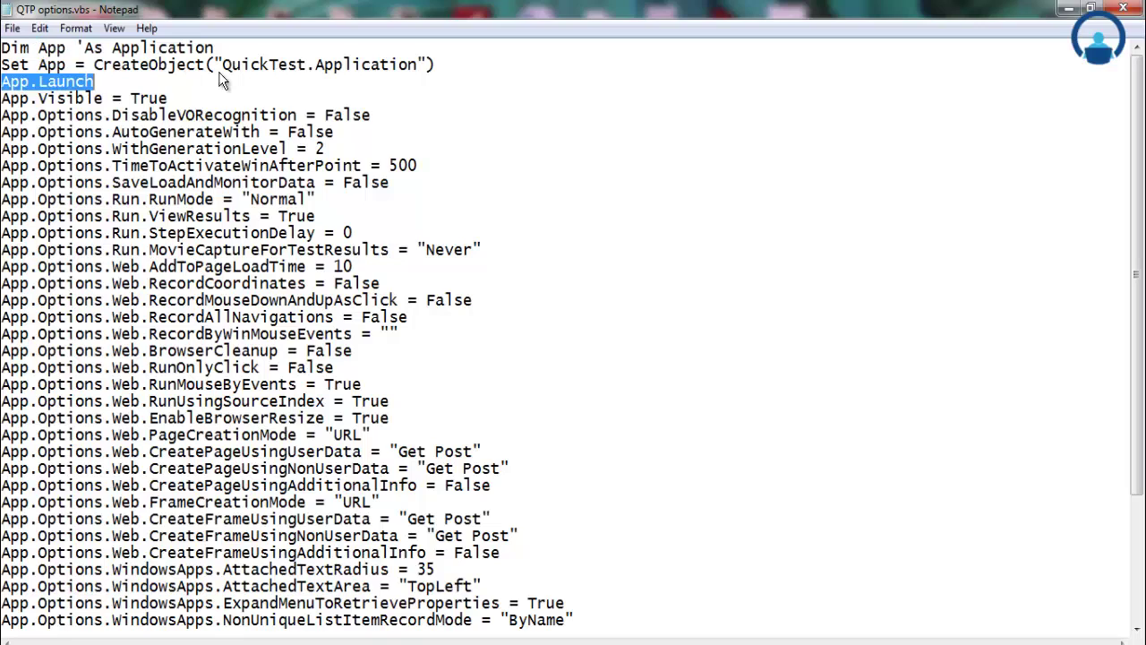
pyautogui.click(338, 40)
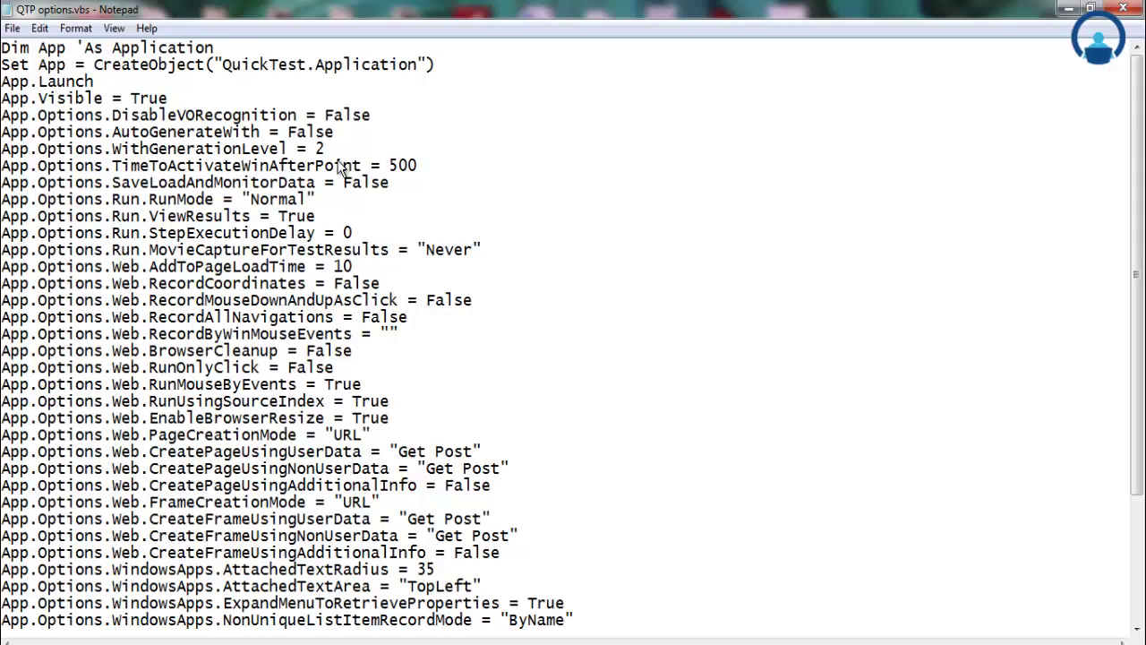
pyautogui.scroll(-2, 343, 179)
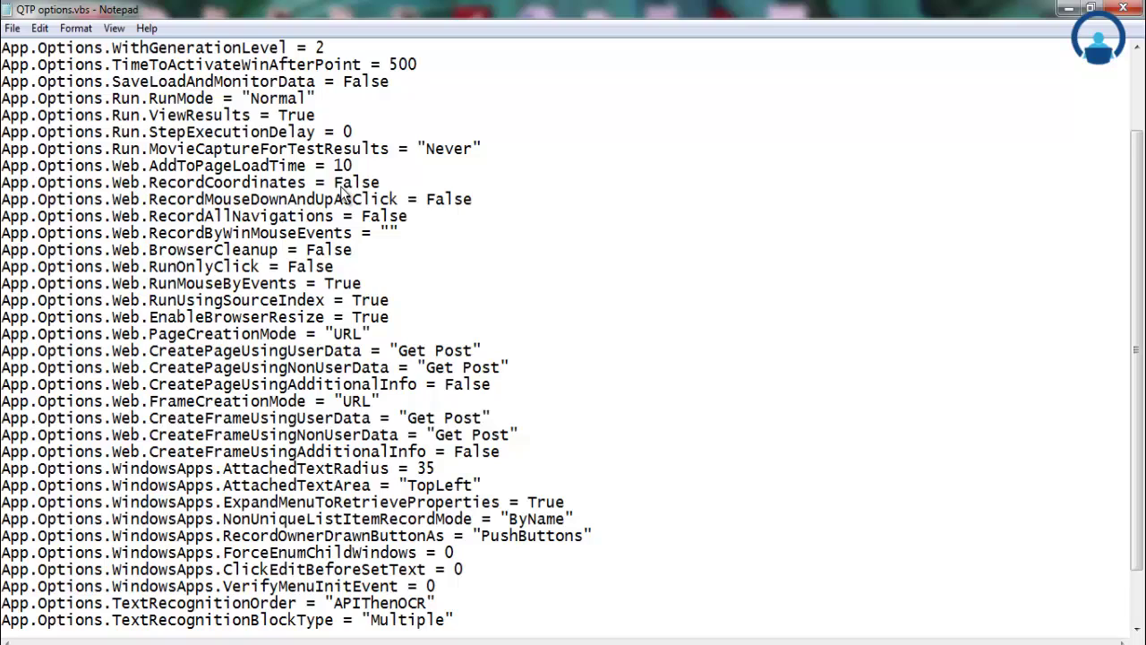
pyautogui.scroll(2, 340, 187)
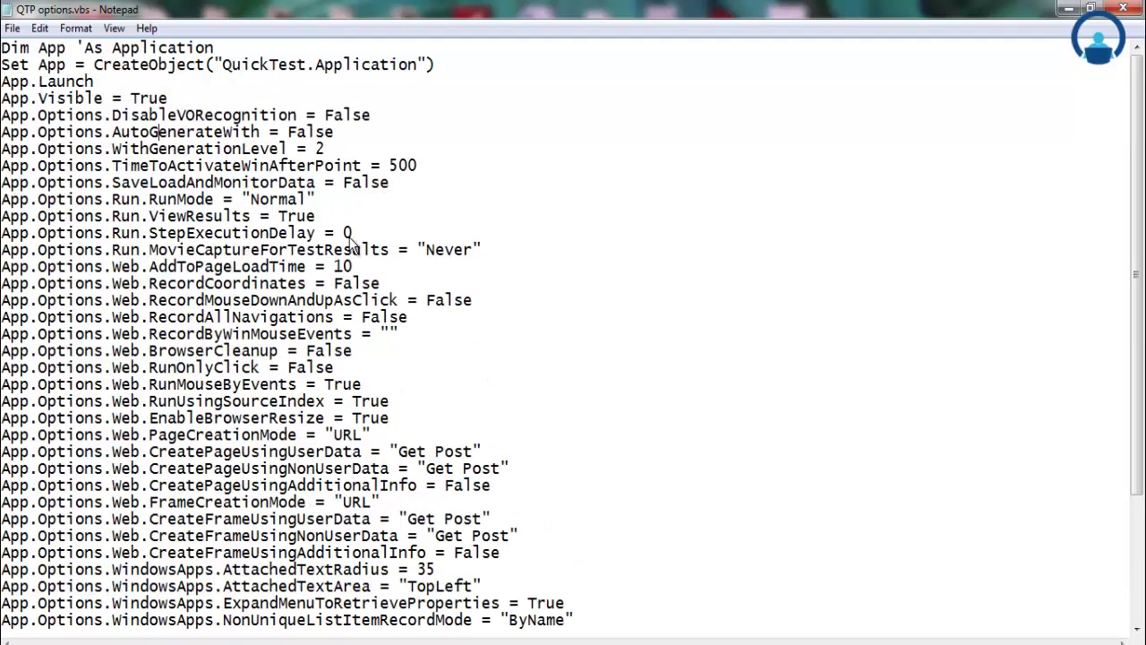